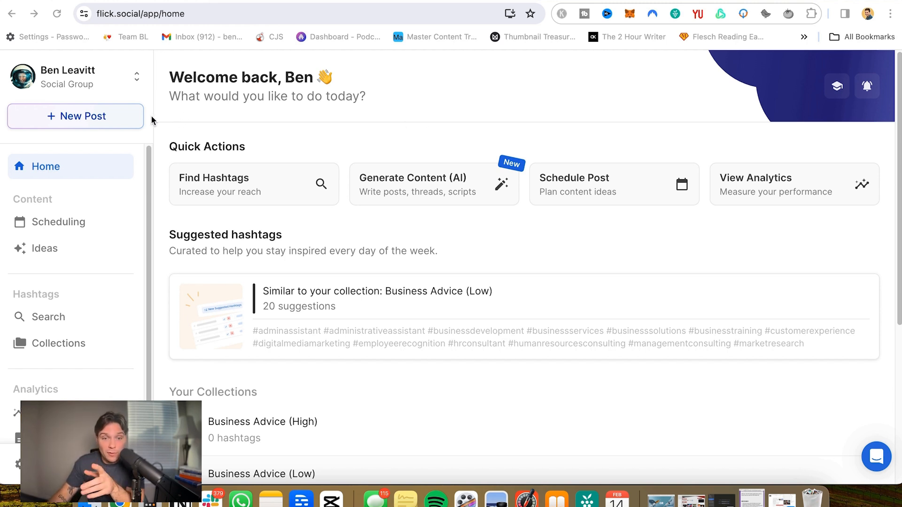
# Start an educational post from a topic, enter "how to grow on instagram", and have the idea refined into suggestions.
pyautogui.click(101, 118)
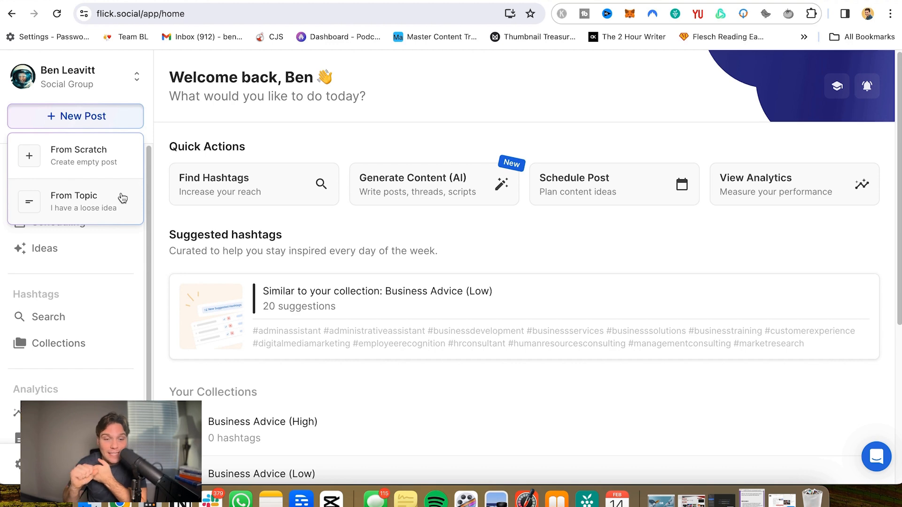
pyautogui.click(75, 197)
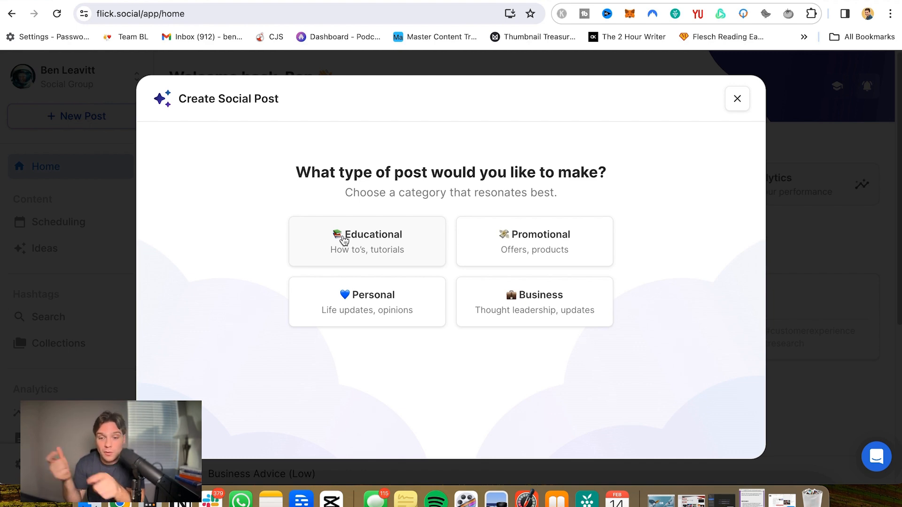
pyautogui.click(359, 240)
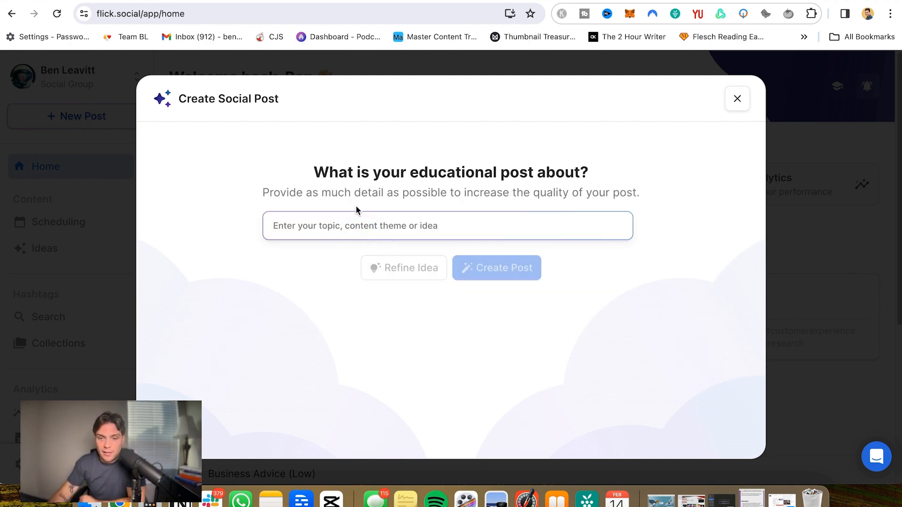
pyautogui.write('how to grow on instagram')
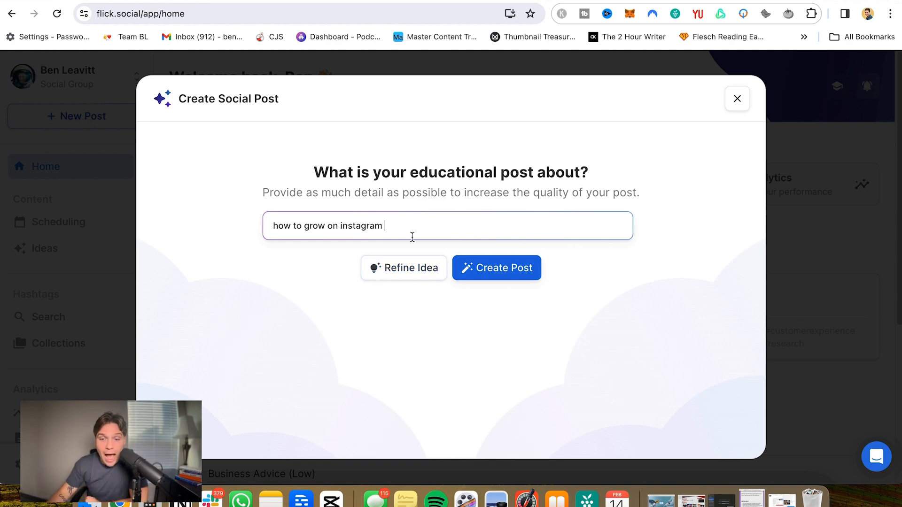
pyautogui.click(405, 275)
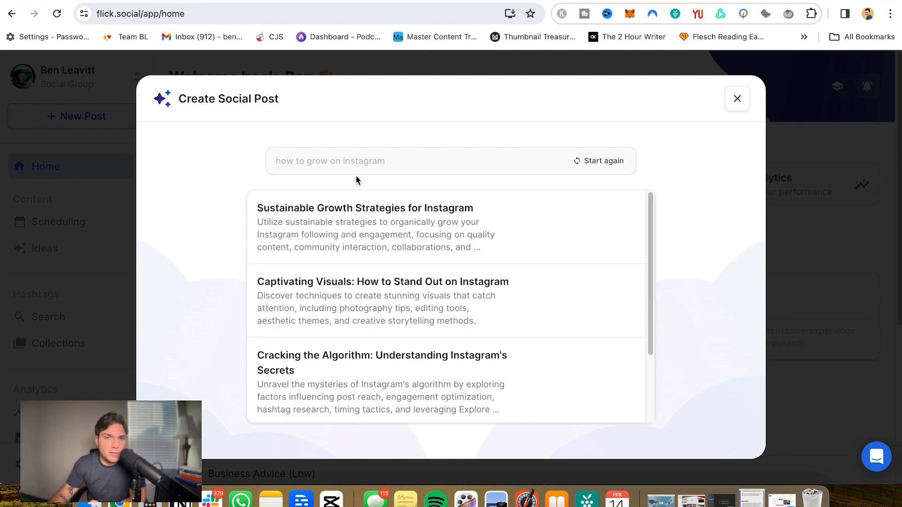
# Review the suggested ideas and create a post from "Sustainable Growth Strategies for Instagram".
pyautogui.moveTo(498, 231)
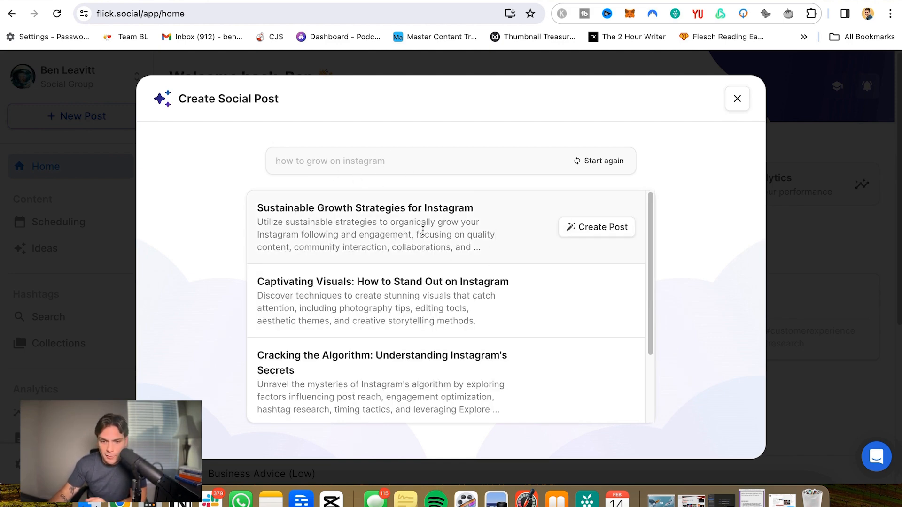
pyautogui.scroll(-1, 448, 295)
pyautogui.scroll(-3, 446, 296)
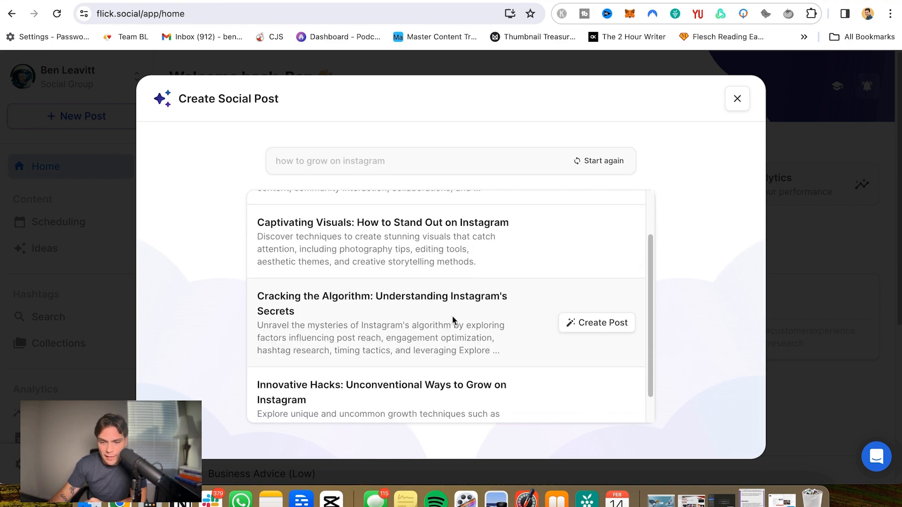
pyautogui.scroll(-2, 429, 298)
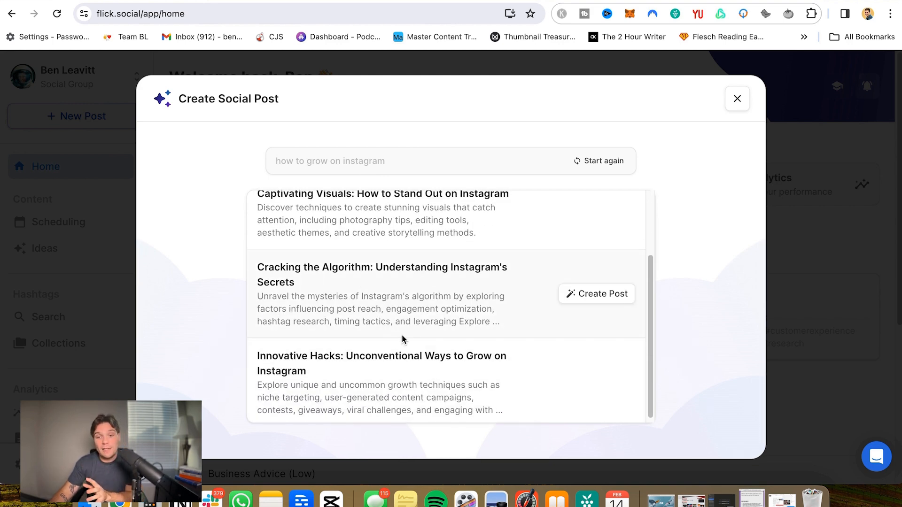
pyautogui.scroll(5, 401, 334)
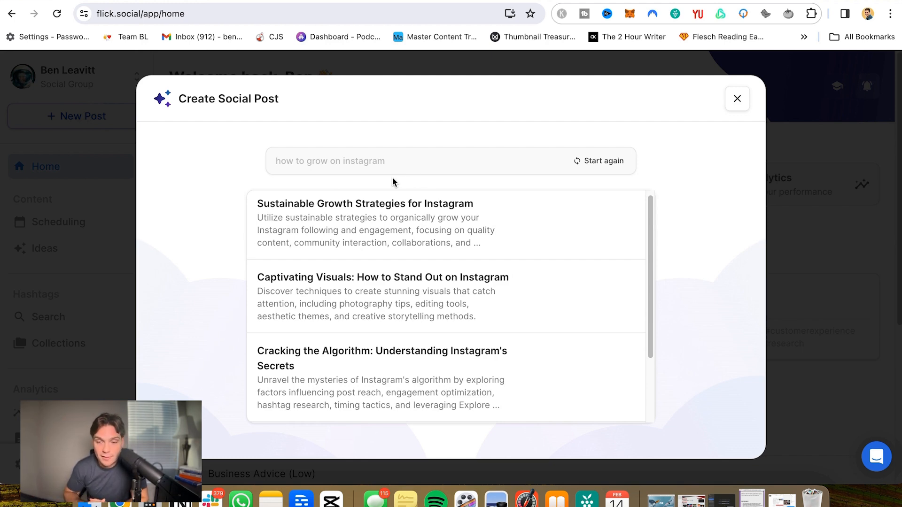
pyautogui.moveTo(595, 232)
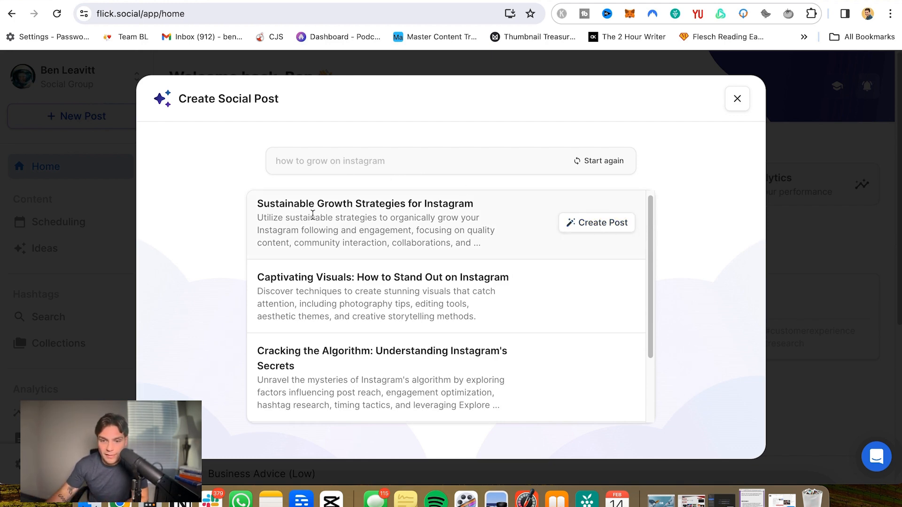
pyautogui.click(591, 228)
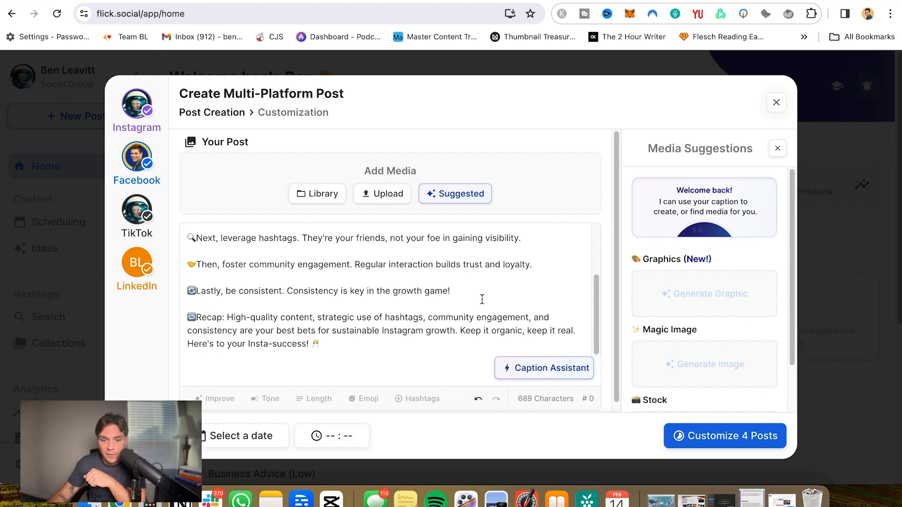
# Delete the last character of the caption's opening paragraph and improve the caption with the instruction "Add more detail".
pyautogui.scroll(3, 215, 250)
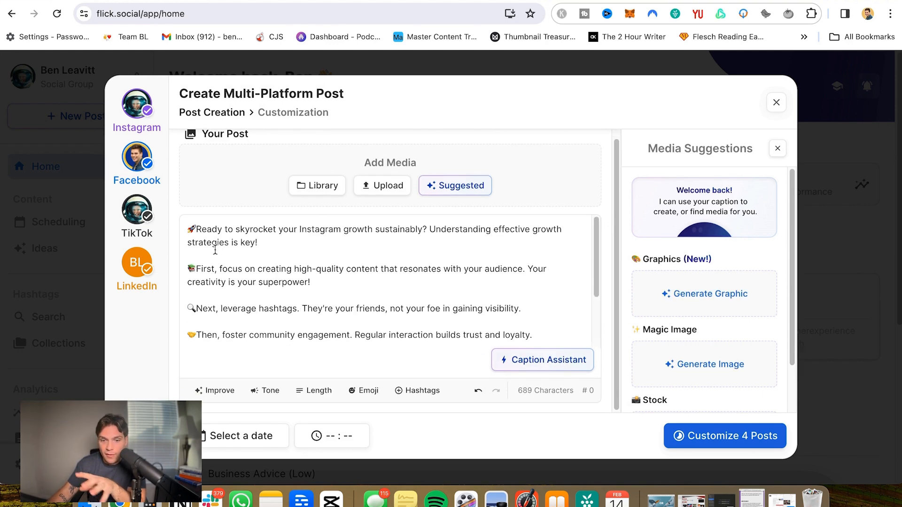
pyautogui.click(286, 243)
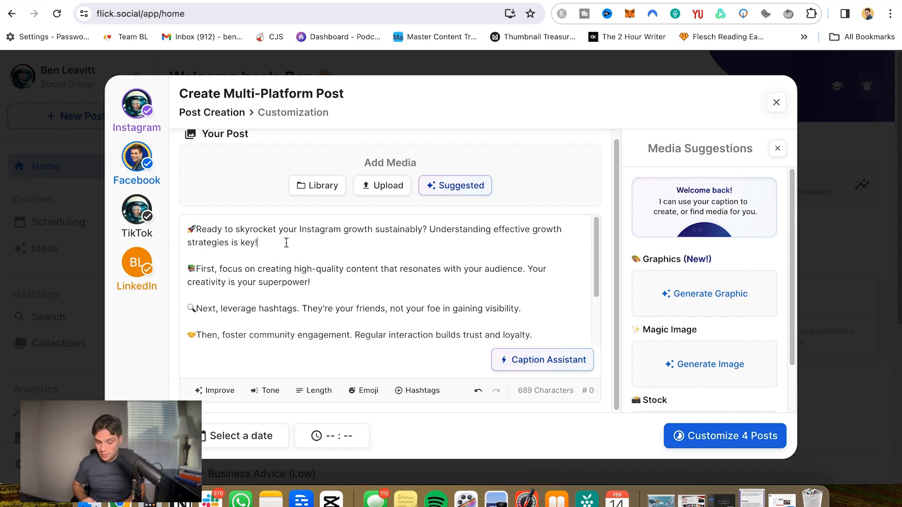
pyautogui.press('BackSpace')
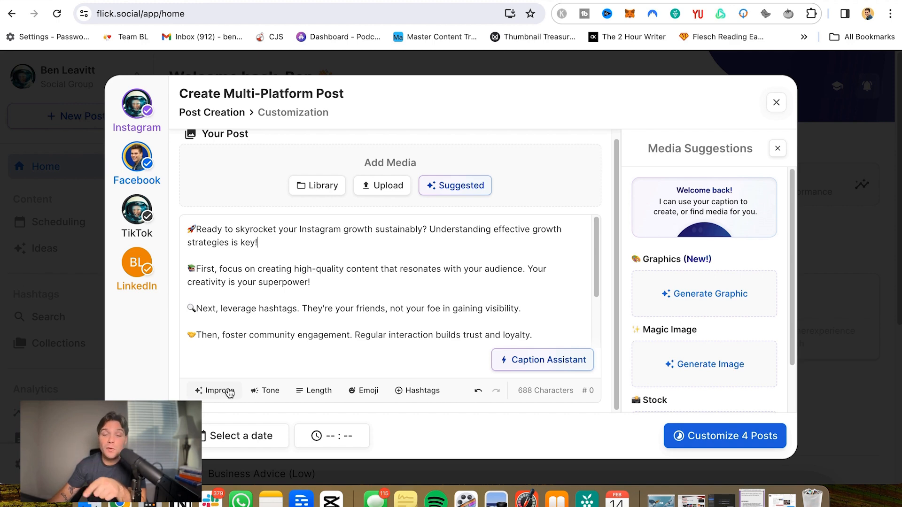
pyautogui.click(229, 392)
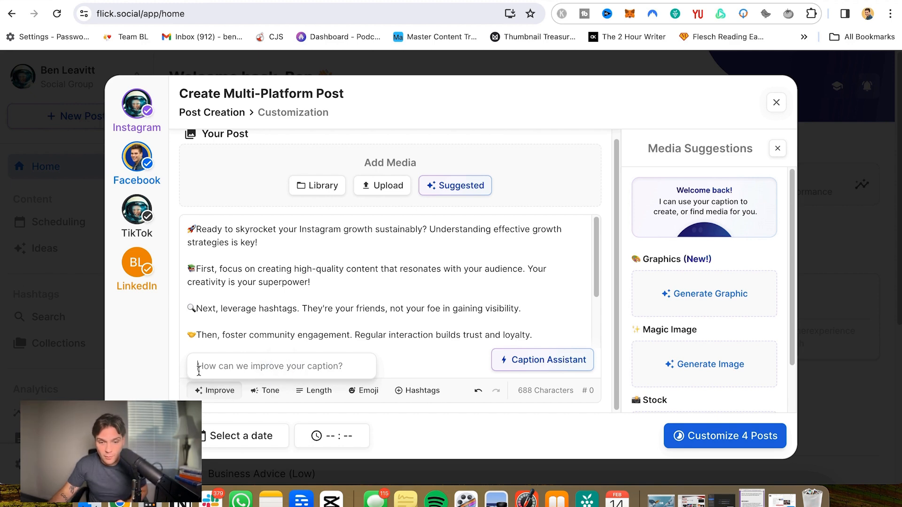
pyautogui.write('Add more detail')
pyautogui.press('Return')
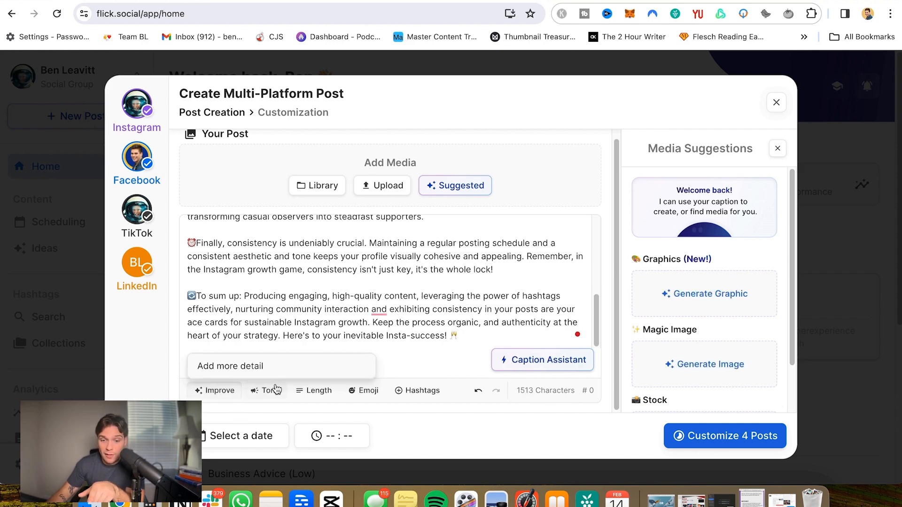
# Check the tone and length options for the caption and look over its expanded text from the beginning.
pyautogui.click(271, 391)
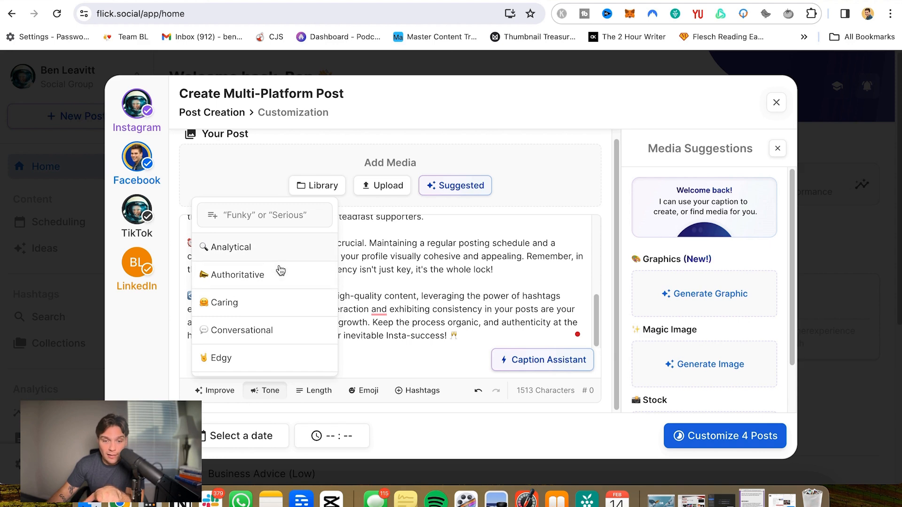
pyautogui.click(282, 392)
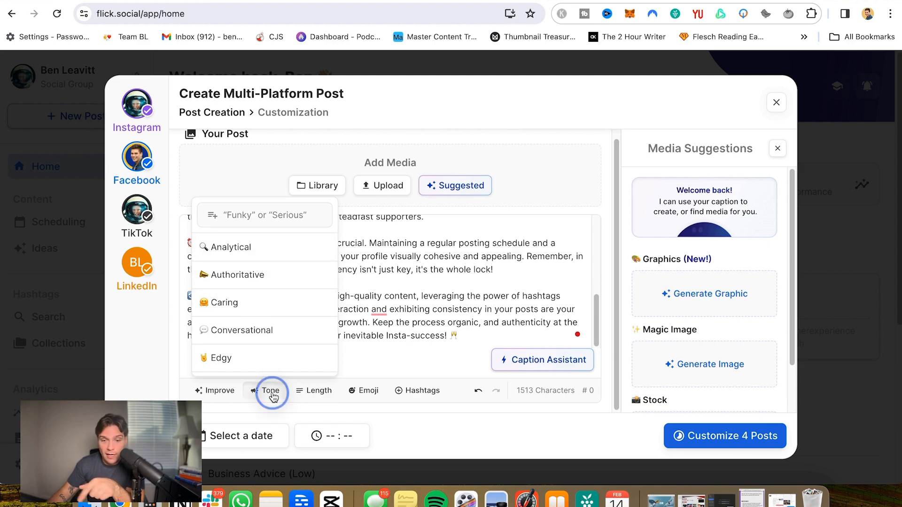
pyautogui.click(316, 392)
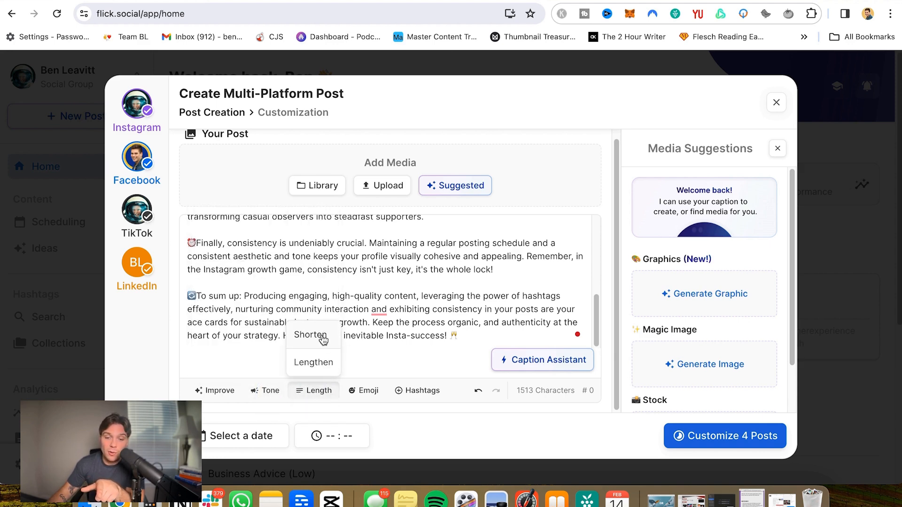
pyautogui.click(389, 366)
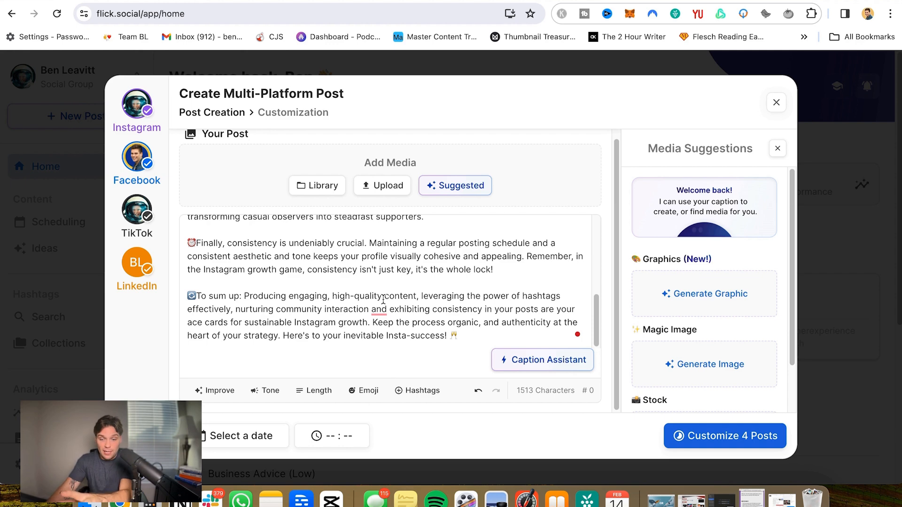
pyautogui.scroll(10, 383, 299)
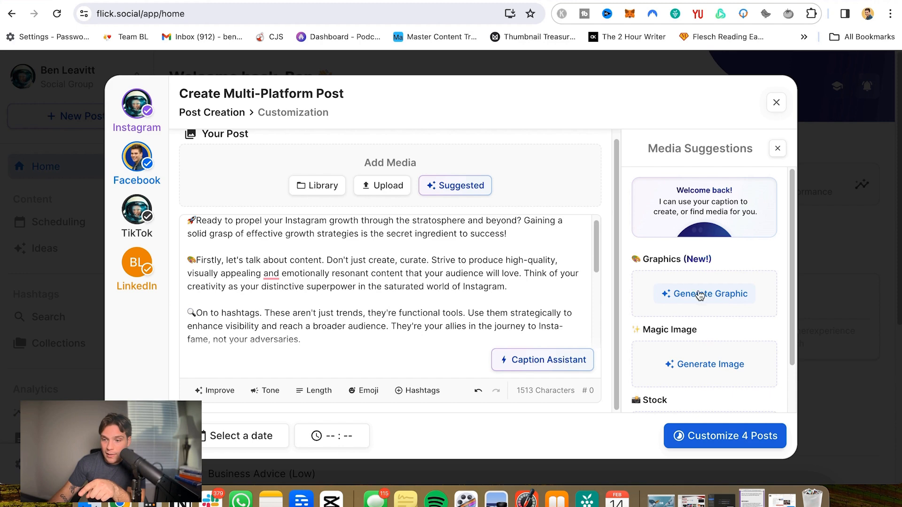
# Browse the Smart Graphic template categories and generate a graphic from the first Informational carousel template.
pyautogui.click(716, 296)
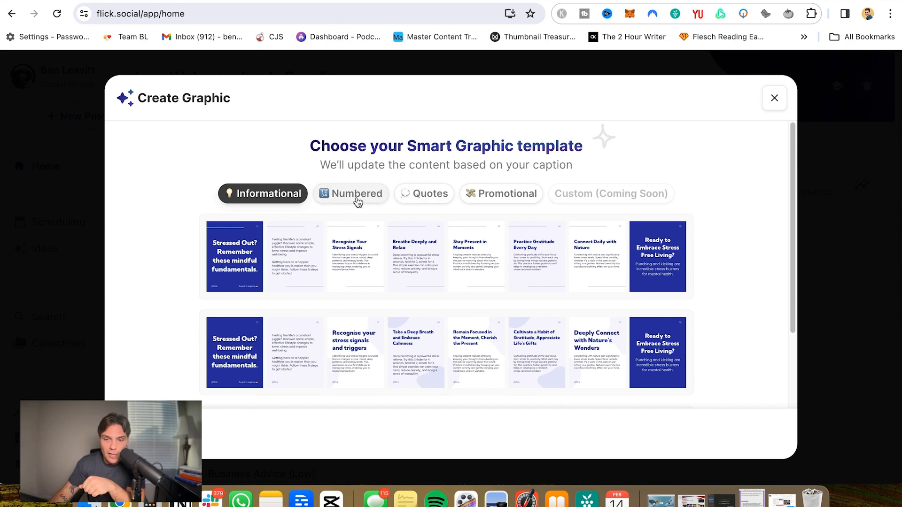
pyautogui.click(437, 202)
pyautogui.click(511, 202)
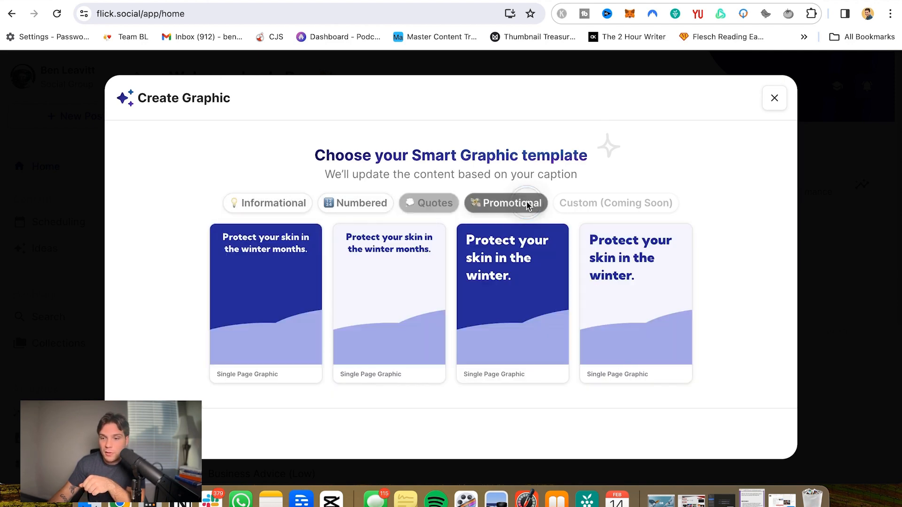
pyautogui.click(273, 201)
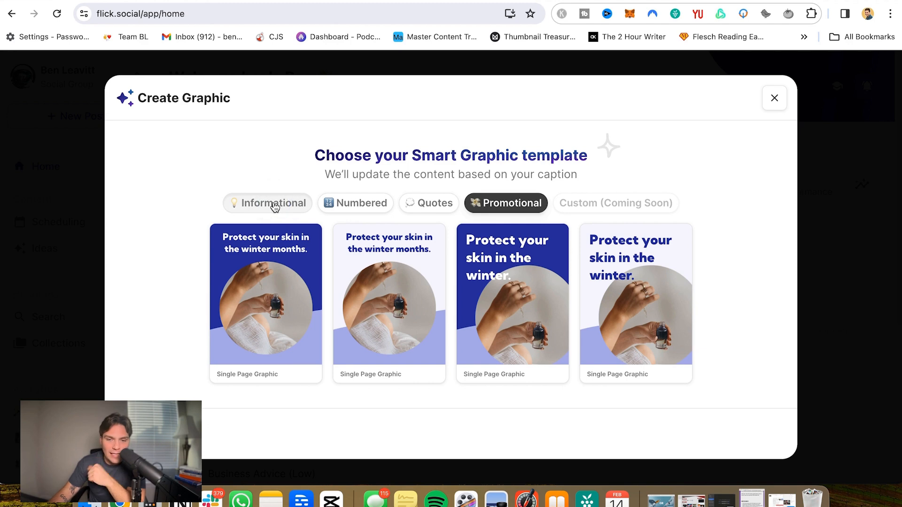
pyautogui.moveTo(391, 248)
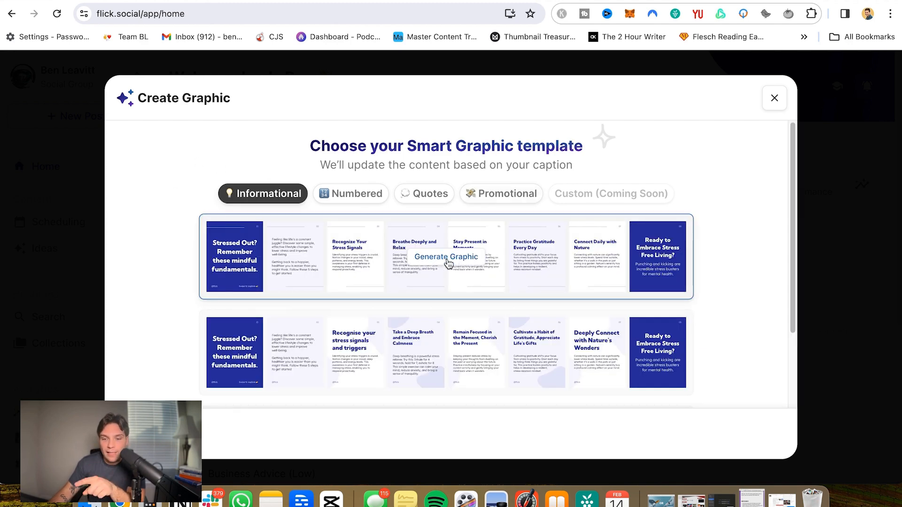
pyautogui.scroll(-5, 493, 312)
pyautogui.scroll(2, 468, 332)
pyautogui.scroll(3, 465, 319)
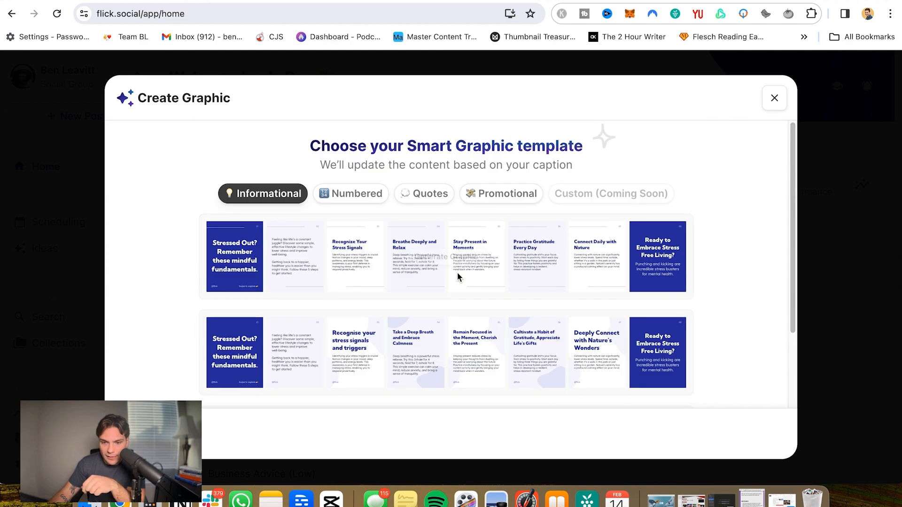
pyautogui.click(460, 259)
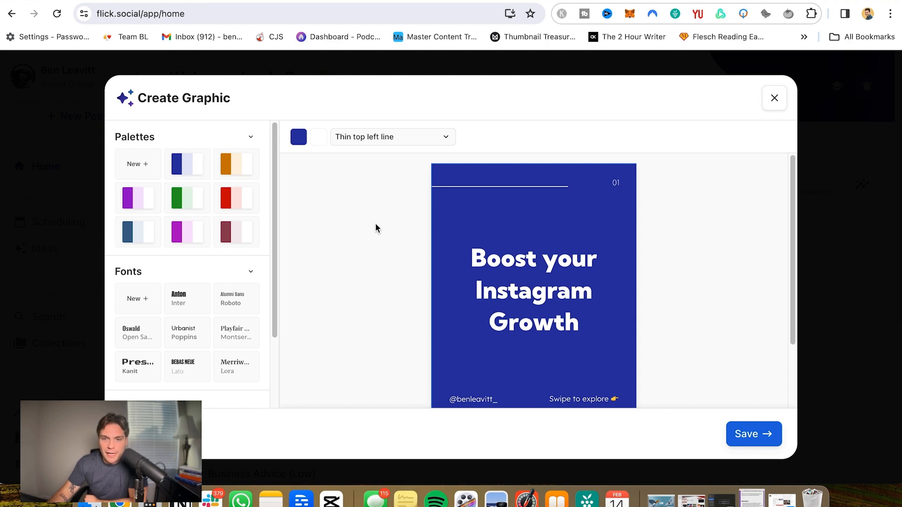
# Examine the generated carousel's cover slide, its editable headline and the thumbnails of the other slides.
pyautogui.scroll(-2, 359, 225)
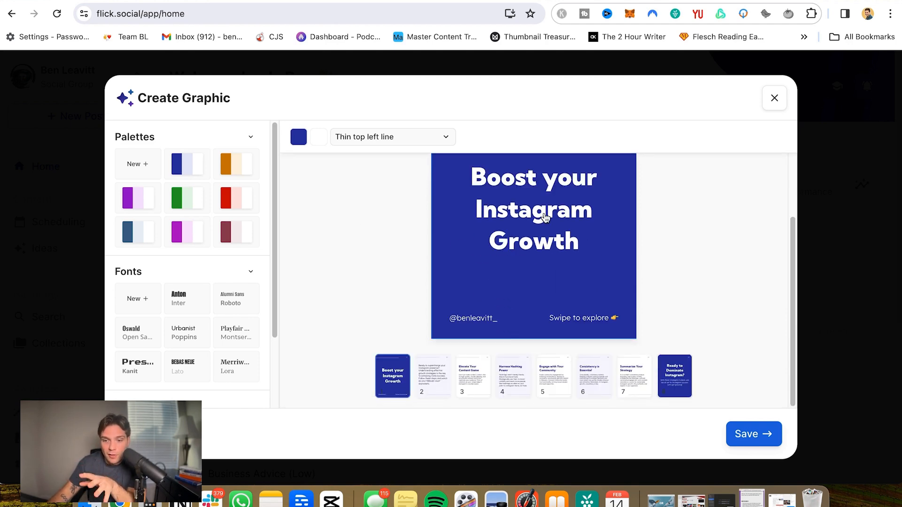
pyautogui.scroll(2, 526, 202)
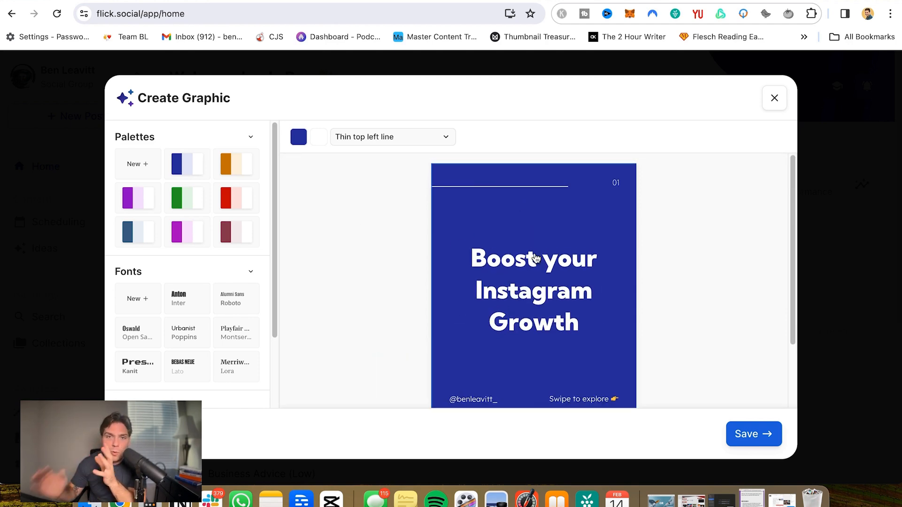
pyautogui.scroll(-1, 556, 300)
pyautogui.scroll(1, 550, 296)
pyautogui.click(549, 274)
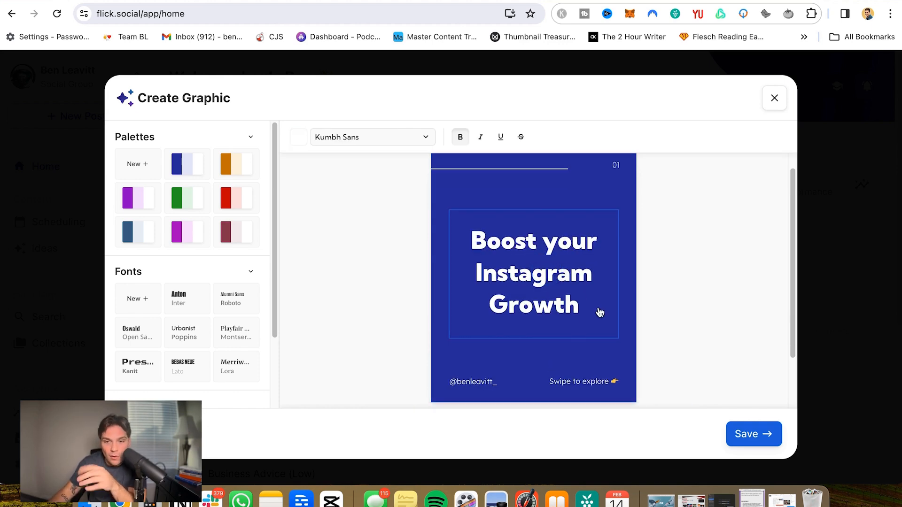
pyautogui.click(374, 267)
pyautogui.scroll(-2, 385, 272)
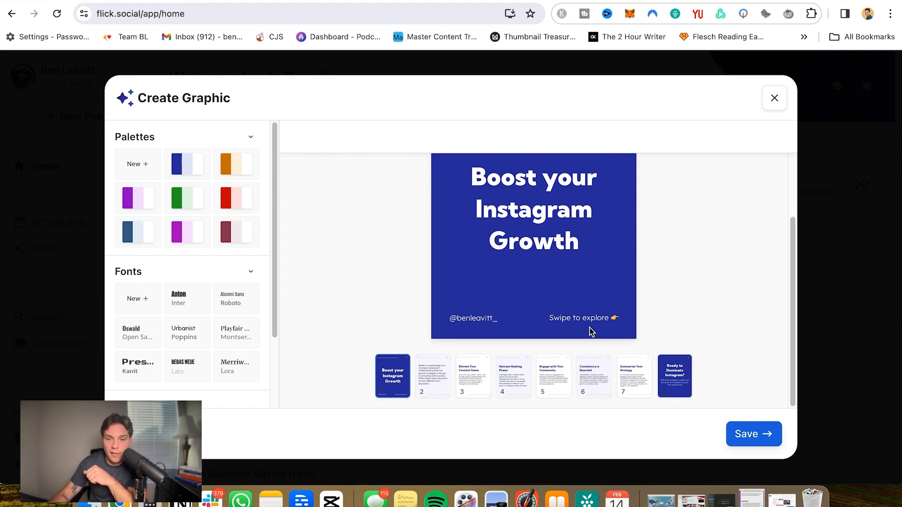
pyautogui.scroll(2, 455, 282)
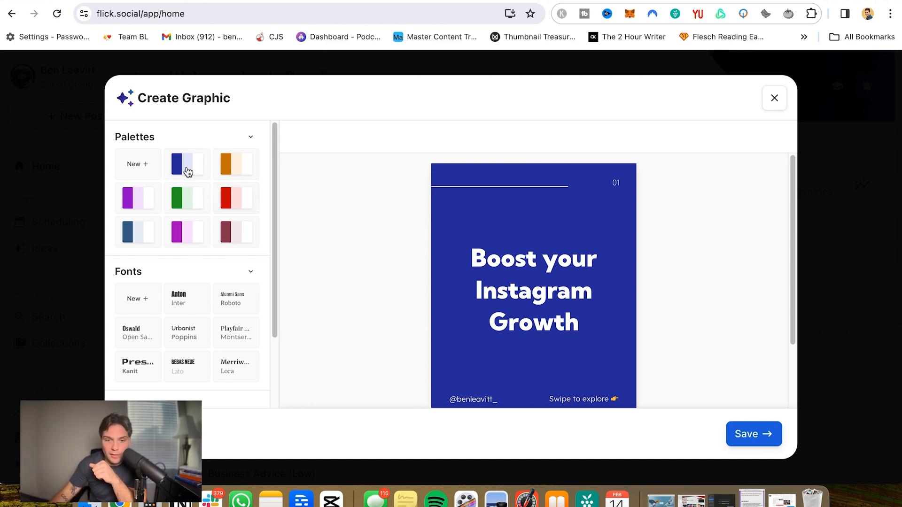
# Try the orange and green colour palettes on the graphic, returning to the blue palette.
pyautogui.click(235, 170)
pyautogui.click(191, 172)
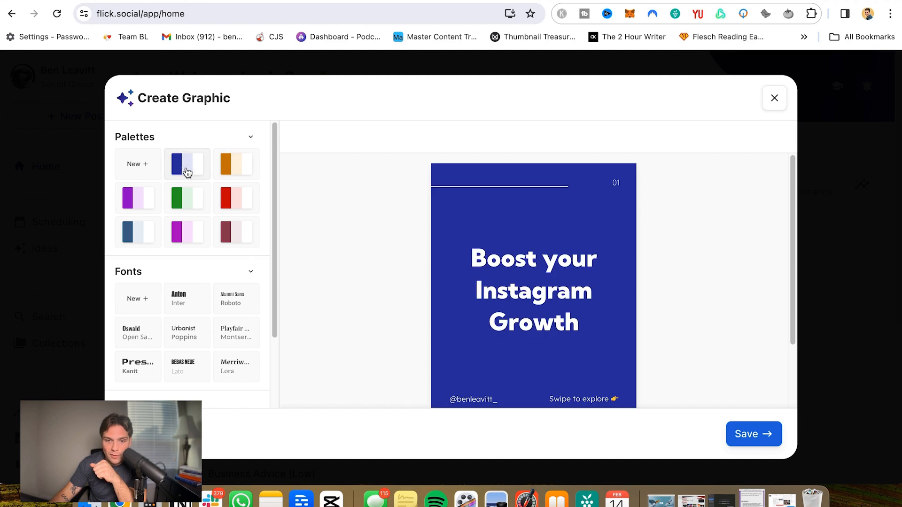
pyautogui.click(205, 203)
pyautogui.click(183, 169)
# Check the primary colour picker for creating a custom palette, closing it without saving a palette.
pyautogui.click(140, 165)
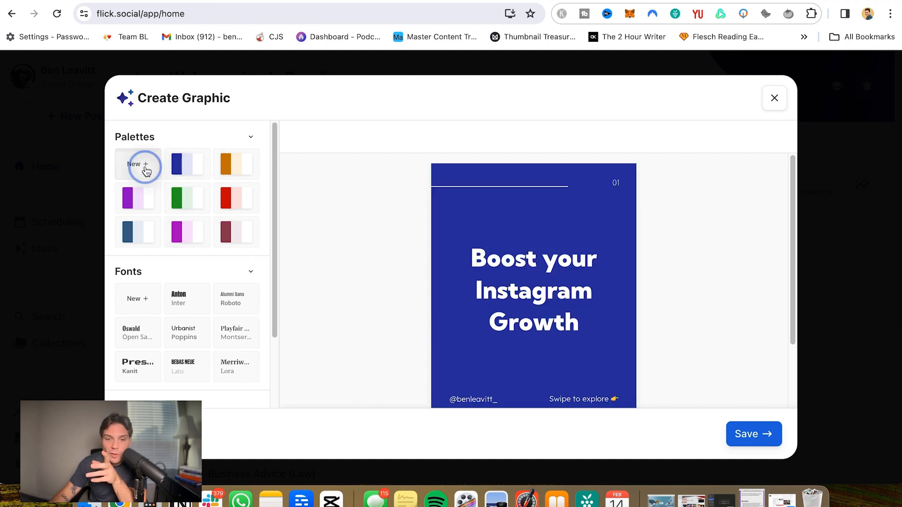
pyautogui.click(532, 241)
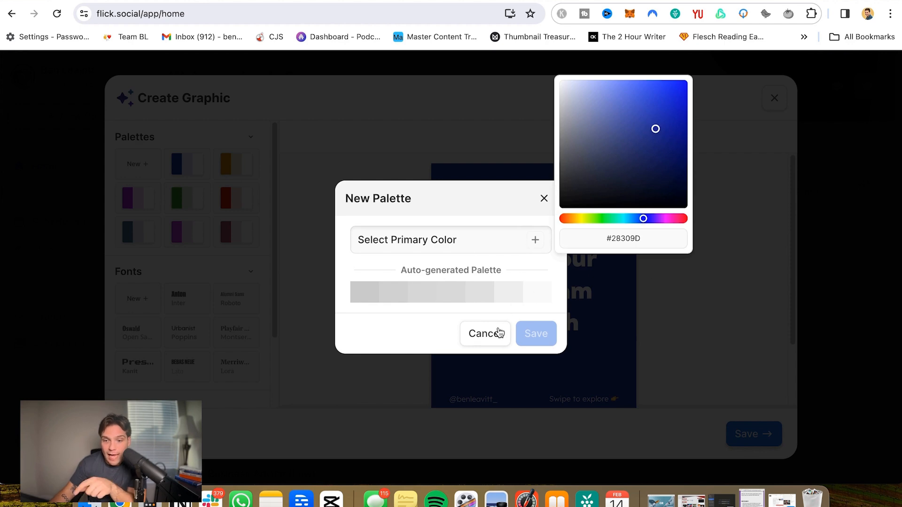
pyautogui.click(500, 332)
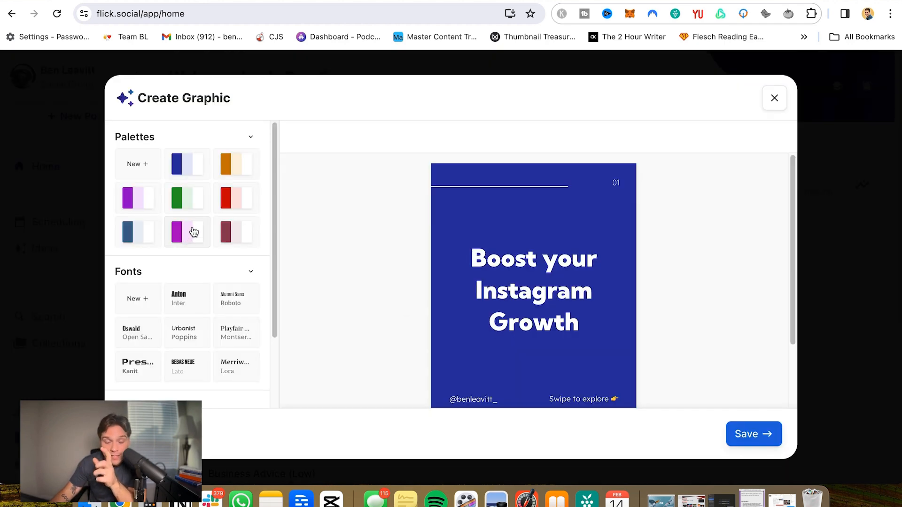
# Try turning the slide counter and social handle off on the graphic, leaving both switched on.
pyautogui.scroll(-3, 202, 217)
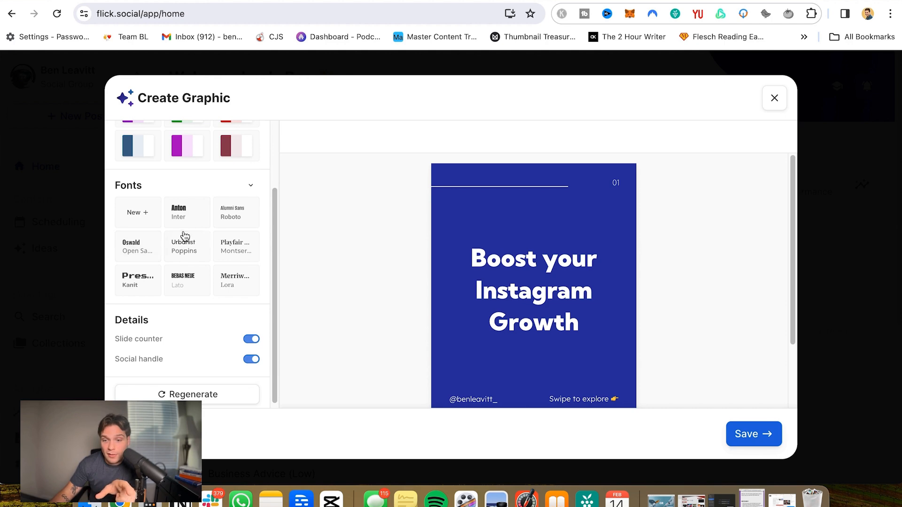
pyautogui.scroll(-1, 216, 241)
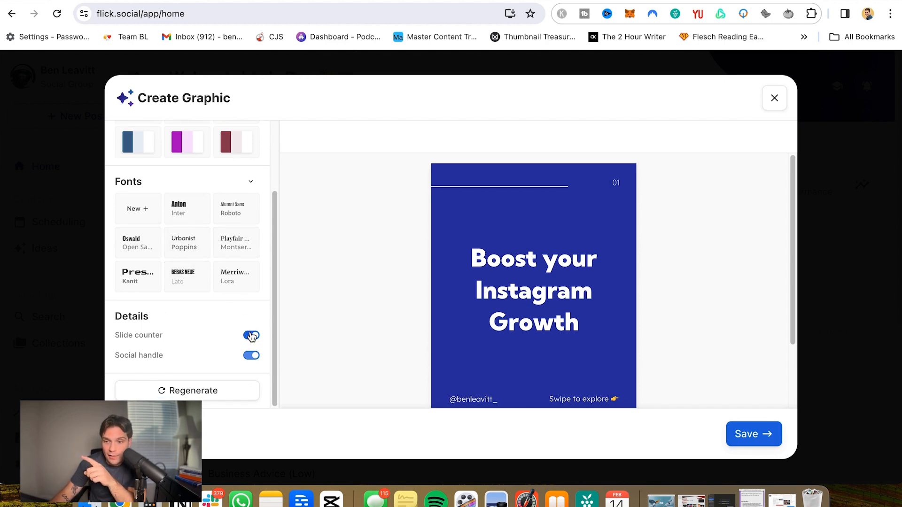
pyautogui.click(251, 335)
pyautogui.click(251, 335)
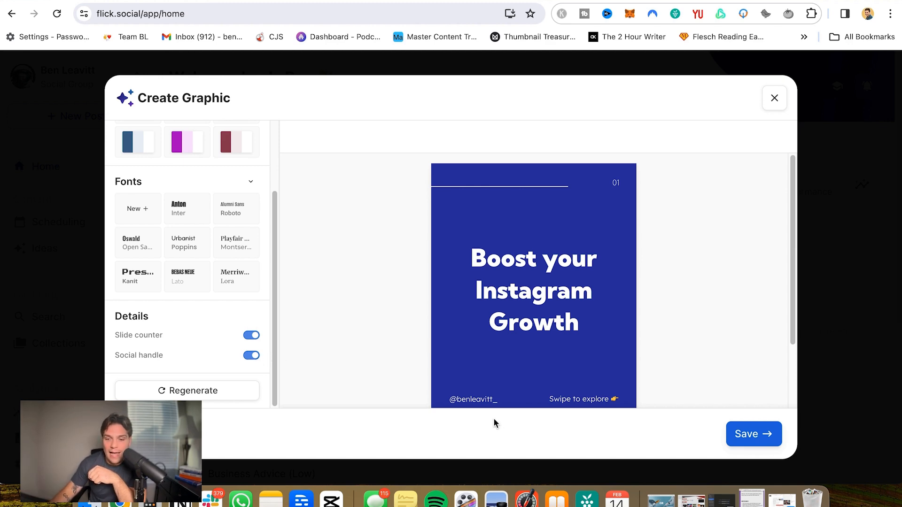
pyautogui.scroll(-3, 470, 409)
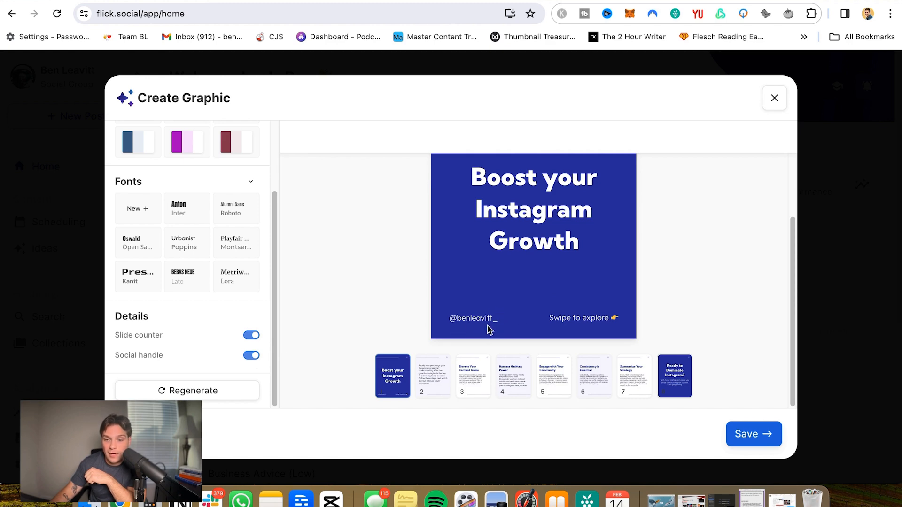
pyautogui.click(252, 356)
pyautogui.click(252, 357)
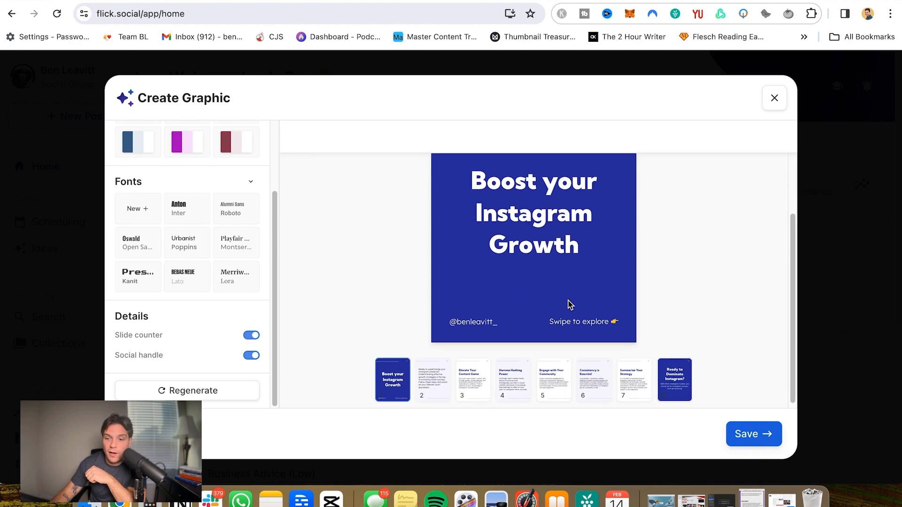
# Check the fonts and text styling available for the cover slide's headline.
pyautogui.click(574, 328)
pyautogui.click(549, 233)
pyautogui.scroll(2, 552, 233)
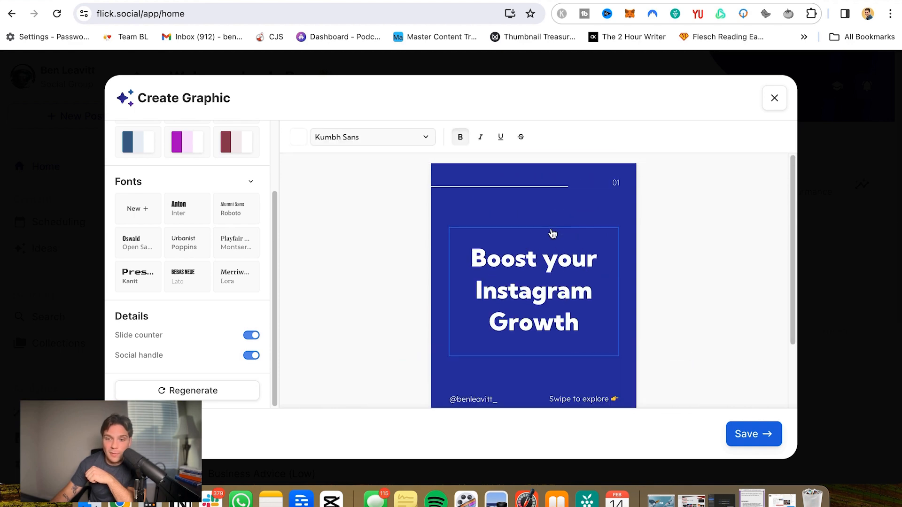
pyautogui.click(424, 137)
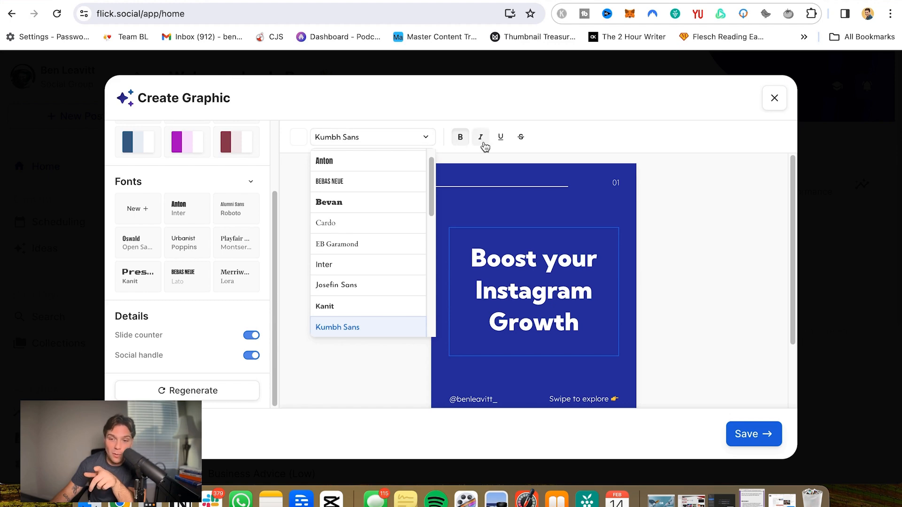
pyautogui.click(704, 226)
# Try the Thin two lines and Stars background designs on the cover slide, returning to Thin top left line.
pyautogui.scroll(-3, 667, 249)
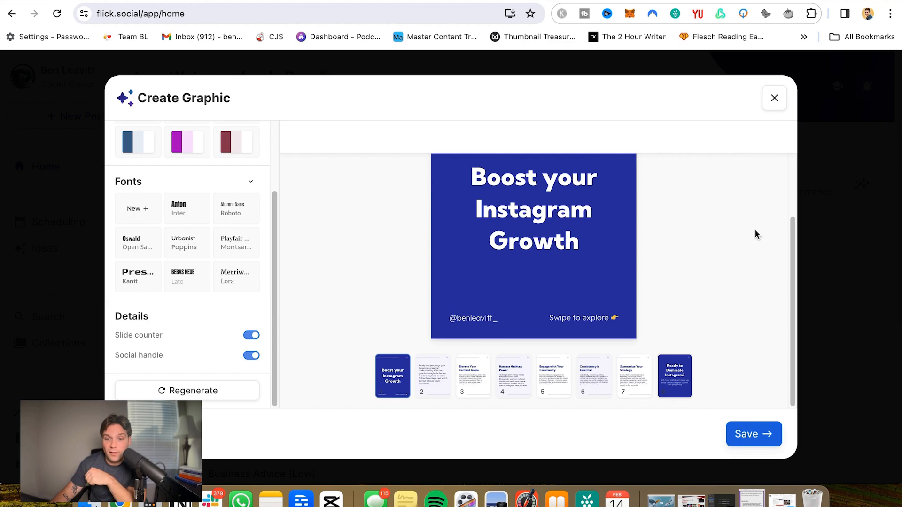
pyautogui.scroll(3, 521, 329)
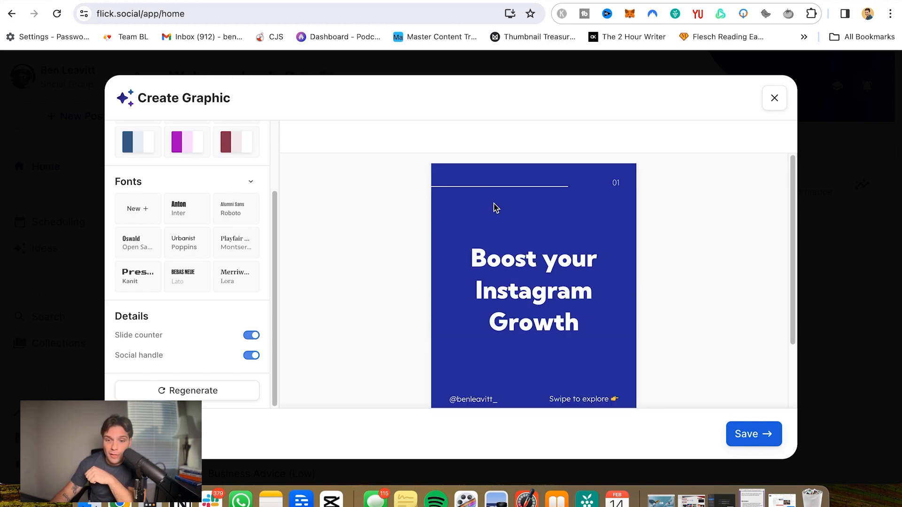
pyautogui.click(467, 188)
pyautogui.click(419, 142)
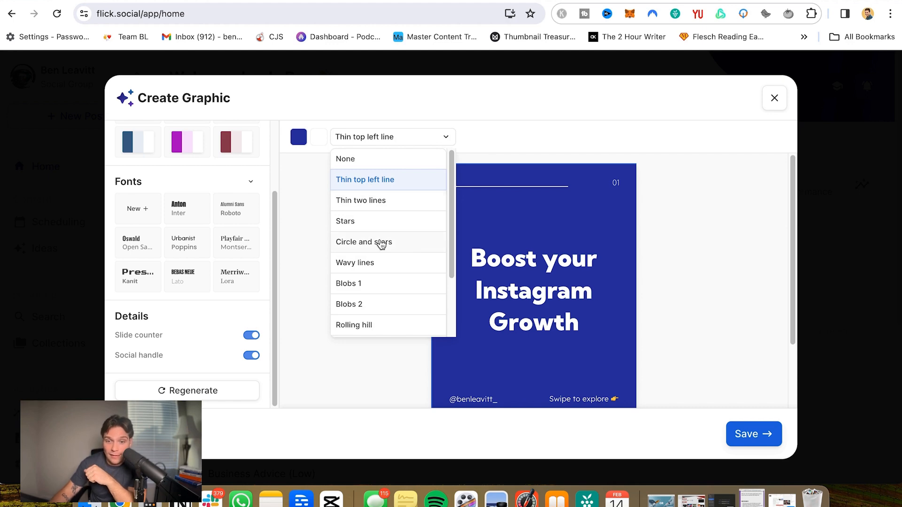
pyautogui.click(389, 209)
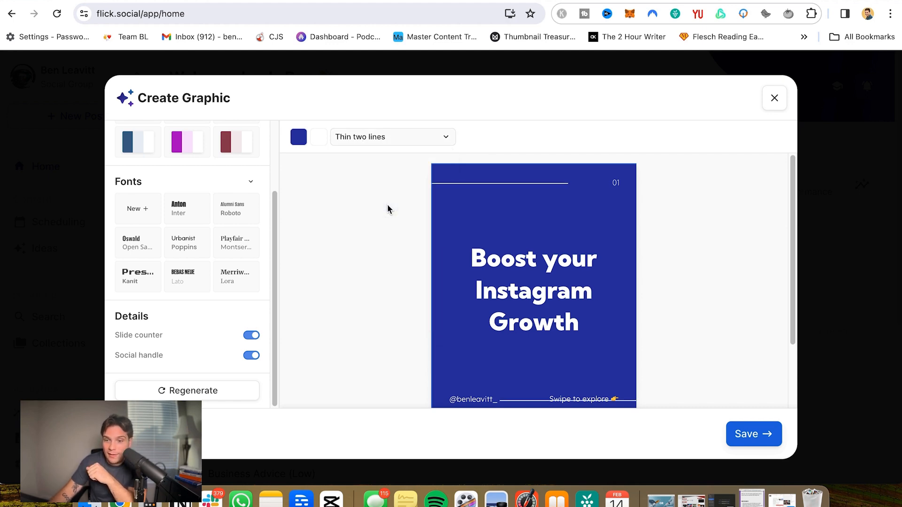
pyautogui.click(390, 143)
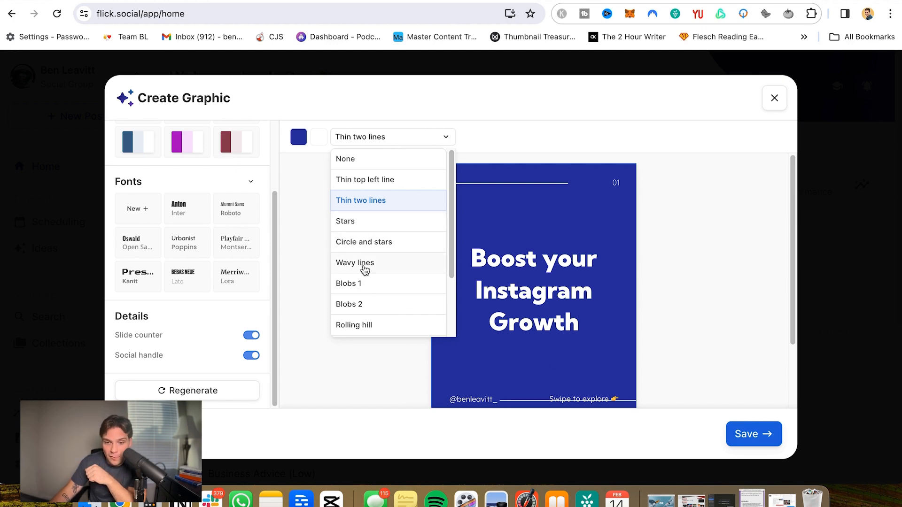
pyautogui.click(378, 222)
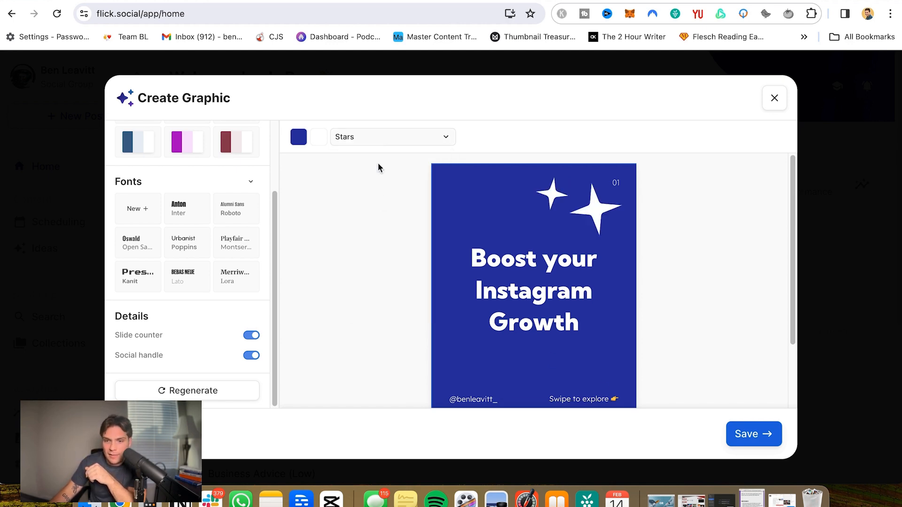
pyautogui.click(375, 144)
pyautogui.click(379, 180)
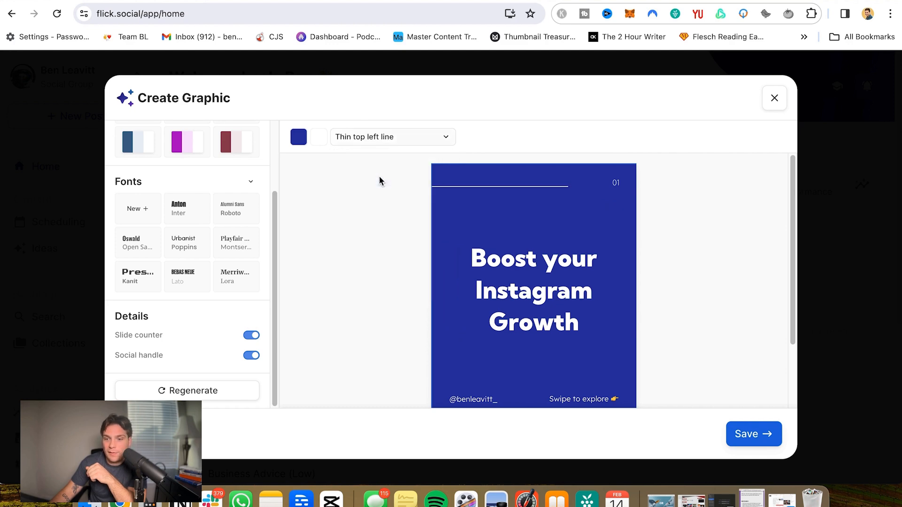
# Read slides 2 and 3 of the carousel and examine slide 3's editable heading and body text.
pyautogui.scroll(-3, 656, 241)
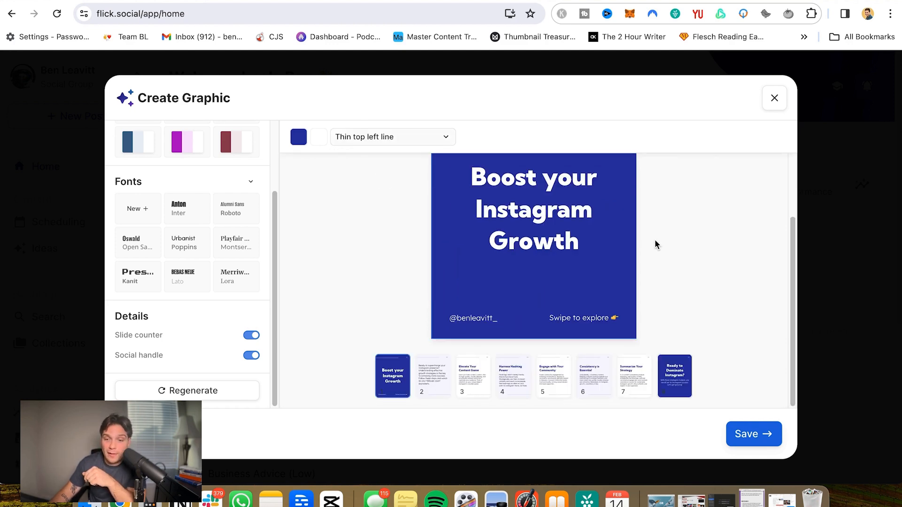
pyautogui.click(432, 376)
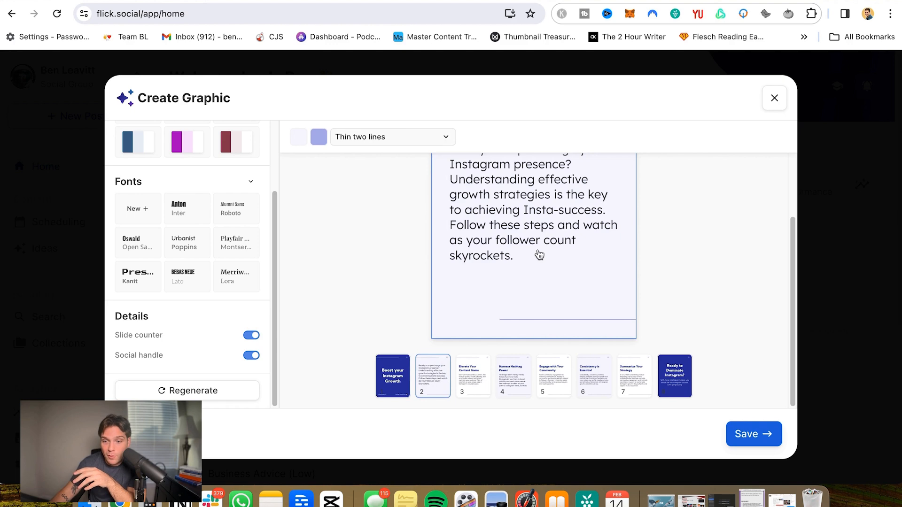
pyautogui.scroll(-3, 500, 307)
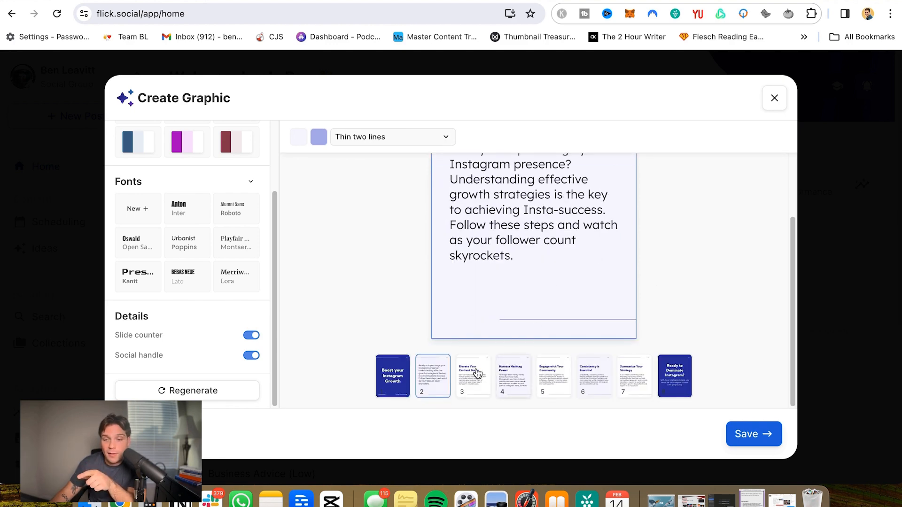
pyautogui.click(477, 373)
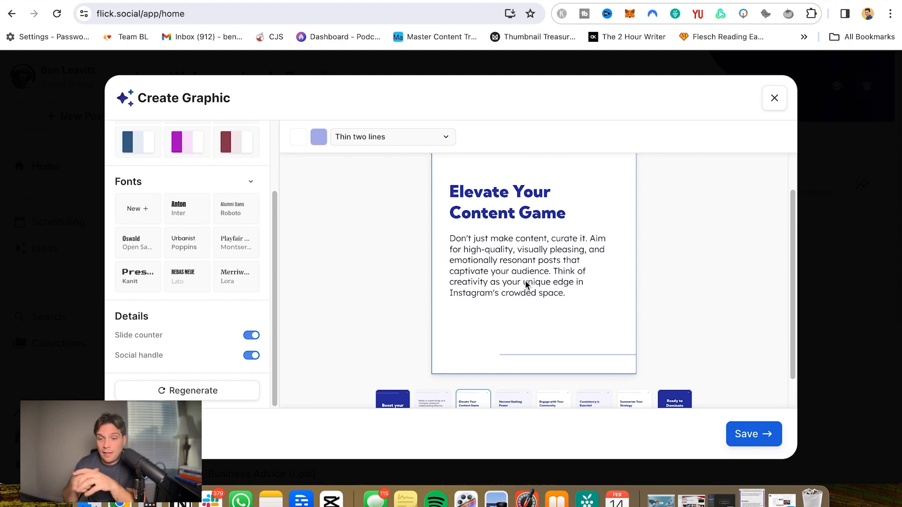
pyautogui.scroll(-1, 545, 256)
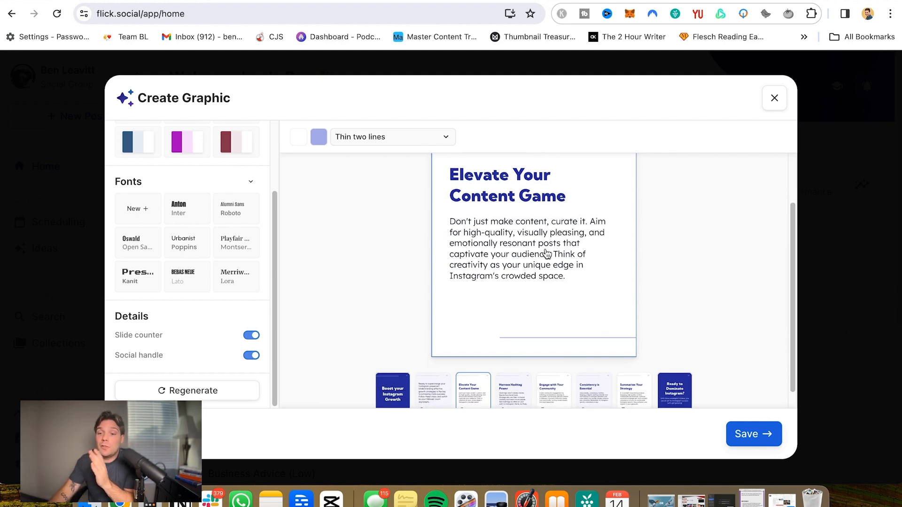
pyautogui.scroll(-1, 550, 276)
pyautogui.scroll(4, 573, 242)
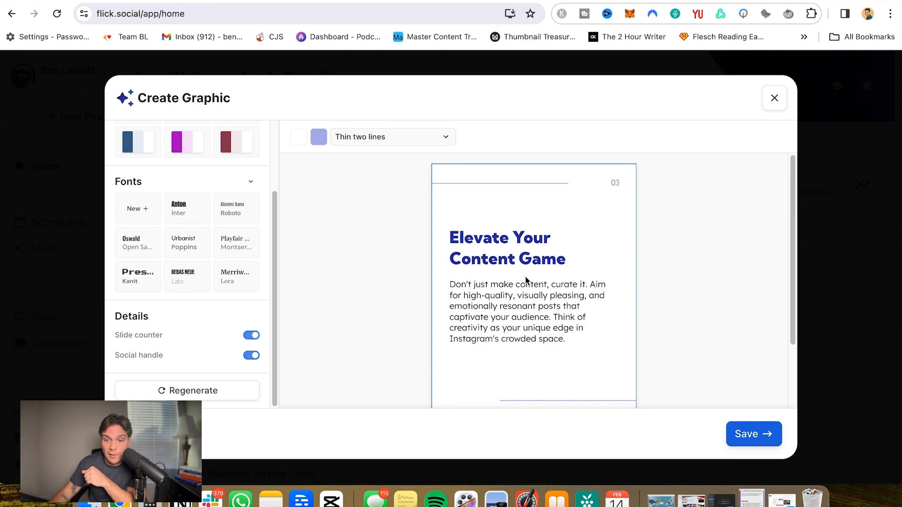
pyautogui.click(515, 254)
pyautogui.scroll(-1, 525, 305)
pyautogui.click(521, 286)
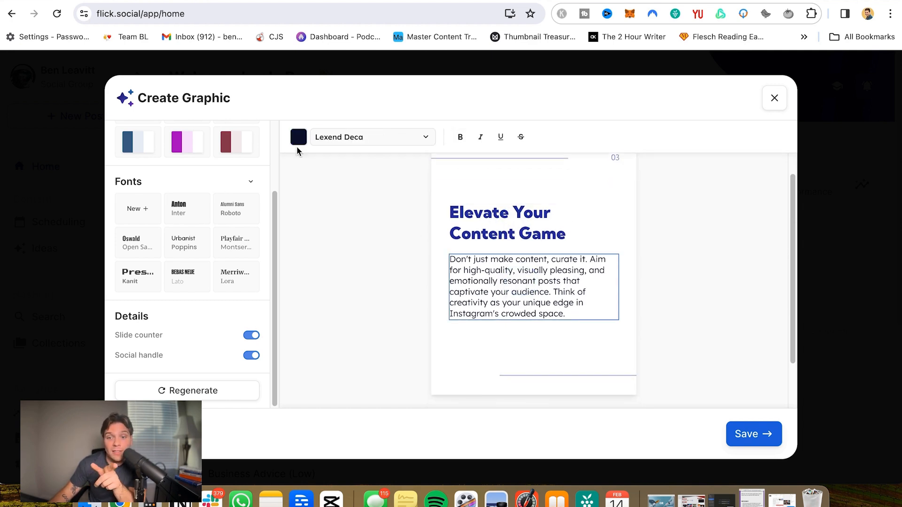
# Go through slides 4 to 7 of the carousel and look over the cover slide again.
pyautogui.scroll(-3, 398, 260)
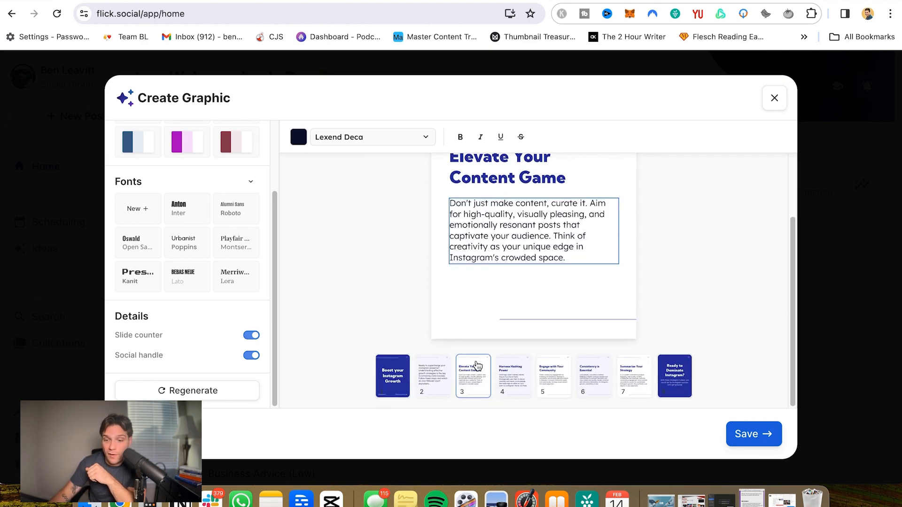
pyautogui.click(515, 373)
pyautogui.click(558, 386)
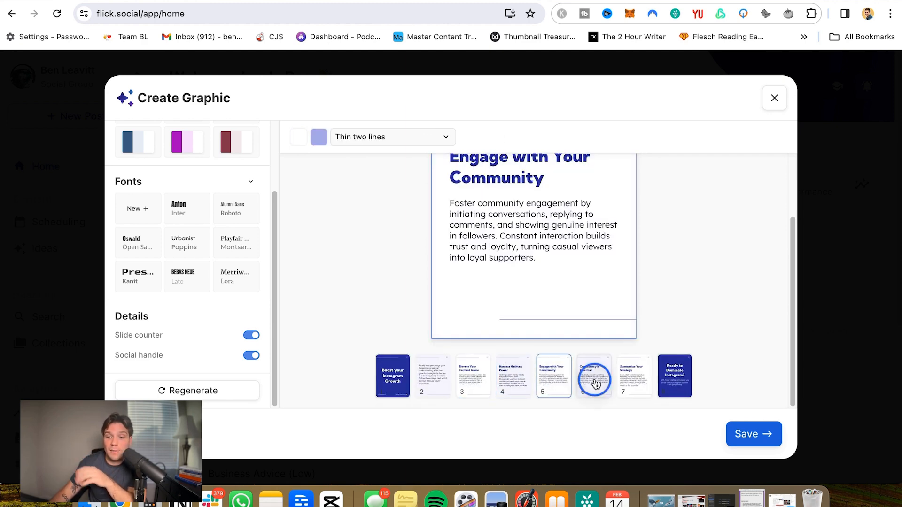
pyautogui.click(594, 380)
pyautogui.click(631, 376)
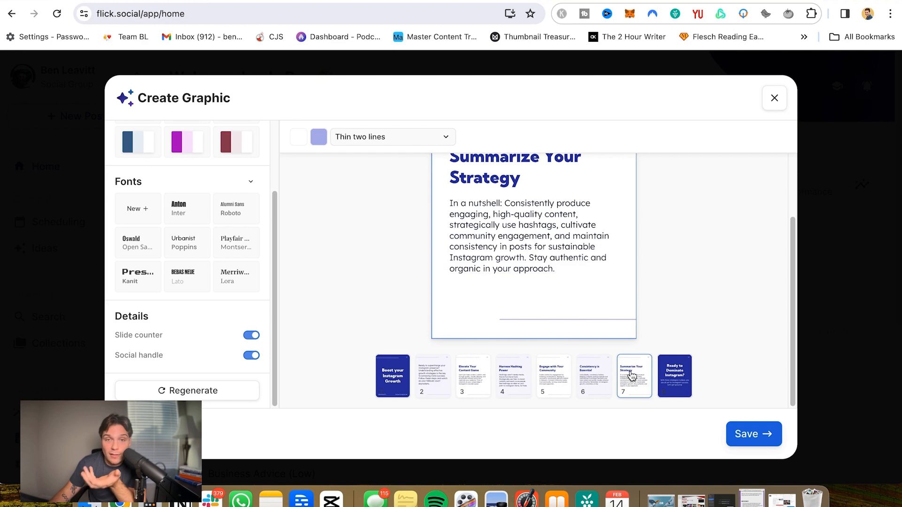
pyautogui.click(391, 378)
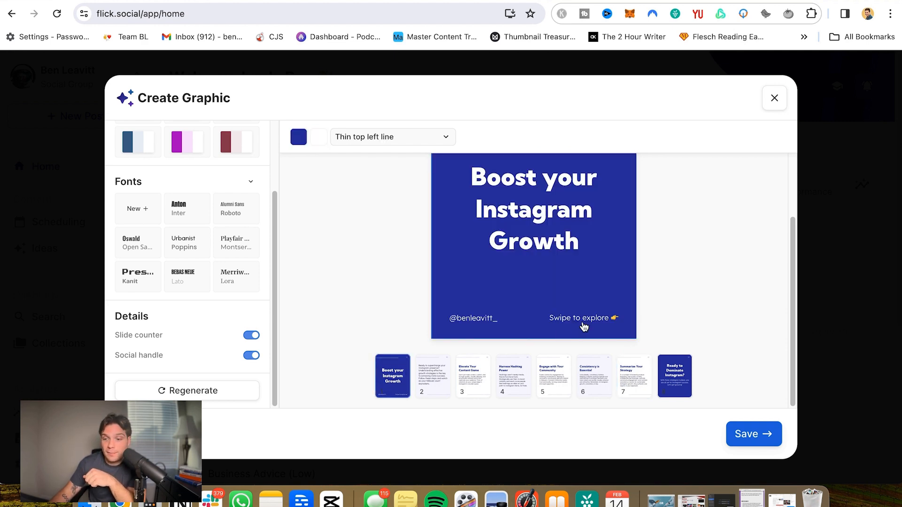
pyautogui.scroll(3, 584, 326)
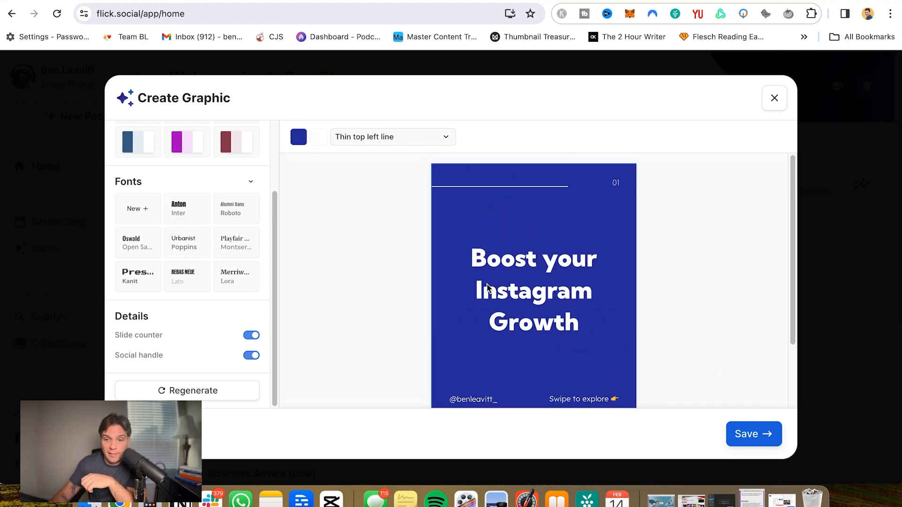
pyautogui.scroll(-3, 555, 268)
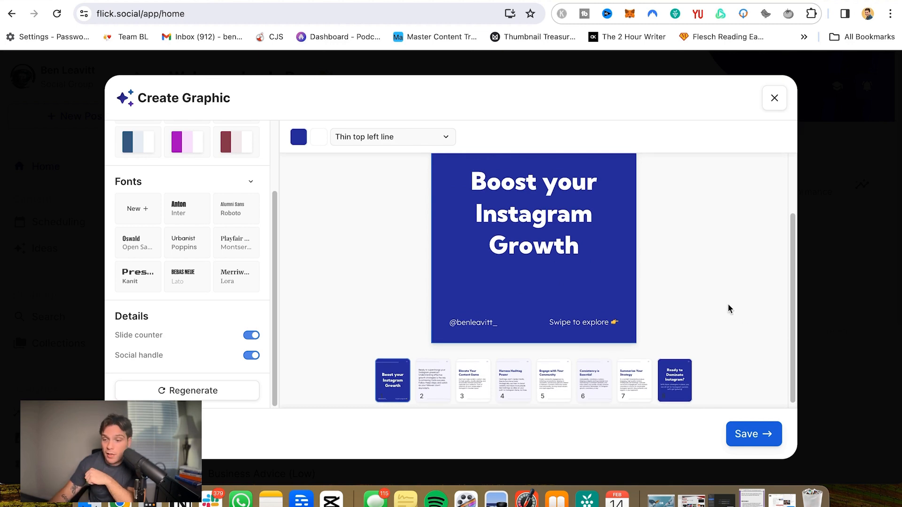
# Save the carousel graphic to the post and look over the attached slides and the caption.
pyautogui.click(764, 435)
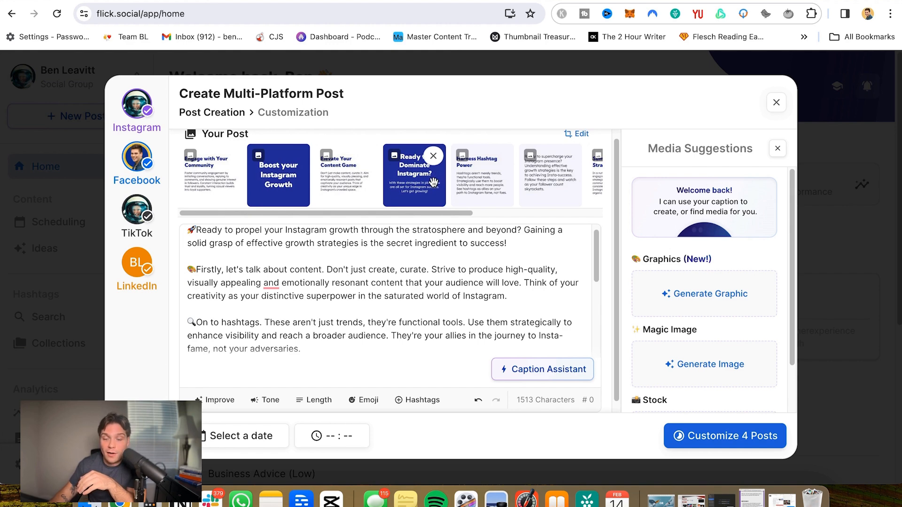
pyautogui.hscroll(5, 433, 181)
pyautogui.hscroll(-5, 426, 184)
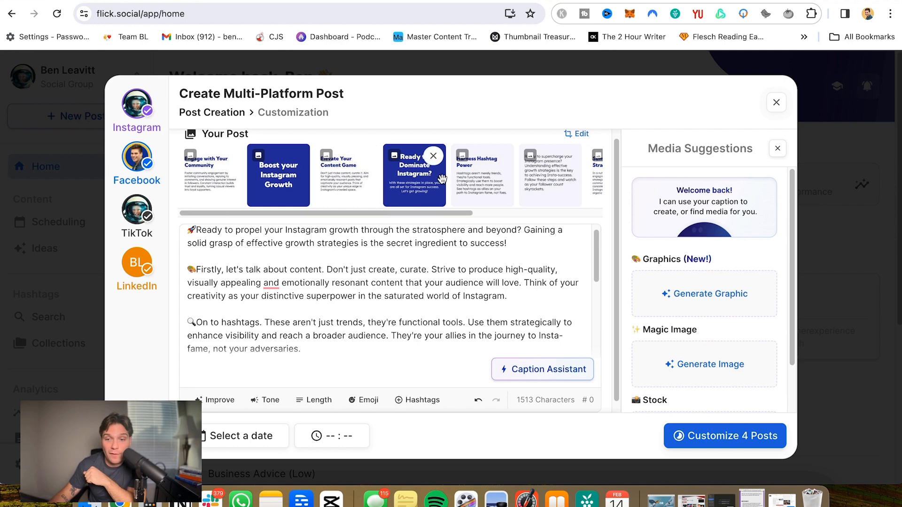
pyautogui.scroll(-10, 364, 250)
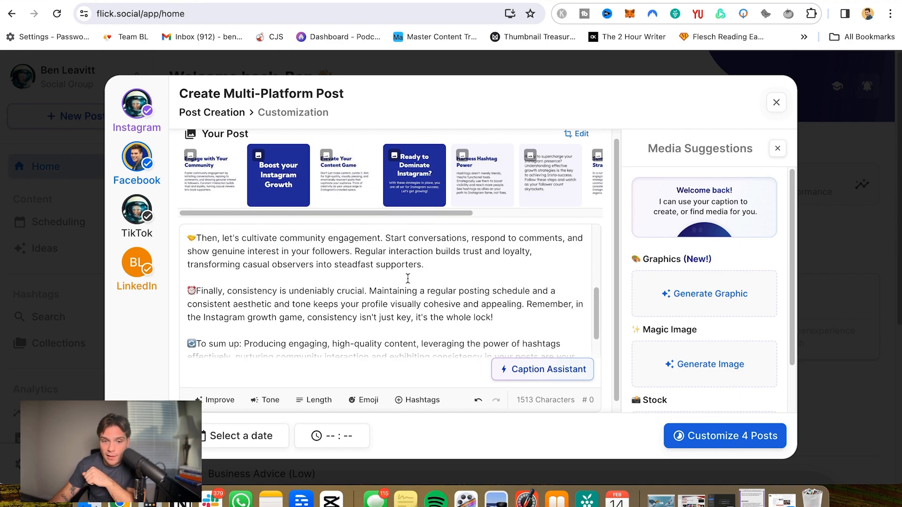
# Deselect LinkedIn, TikTok and Facebook so that the post targets only Instagram, and look over its content.
pyautogui.click(145, 272)
pyautogui.click(138, 214)
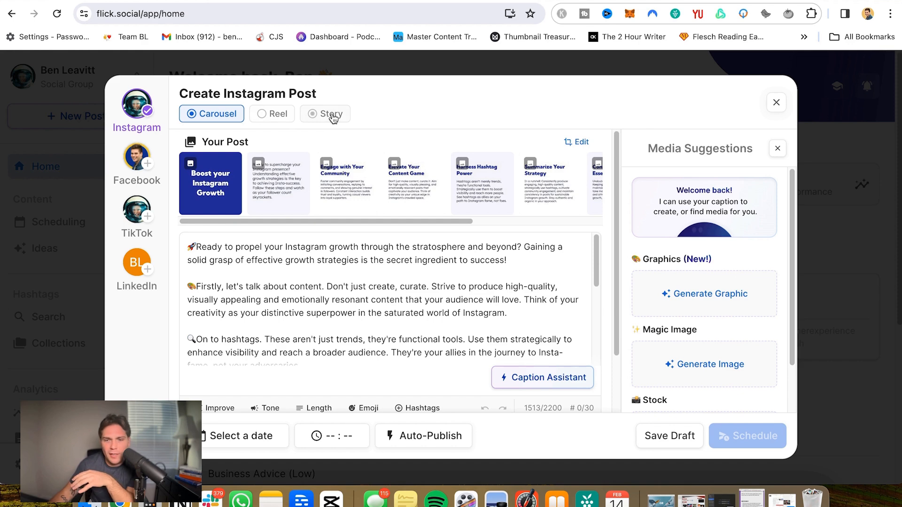
pyautogui.scroll(-3, 479, 221)
pyautogui.scroll(3, 464, 231)
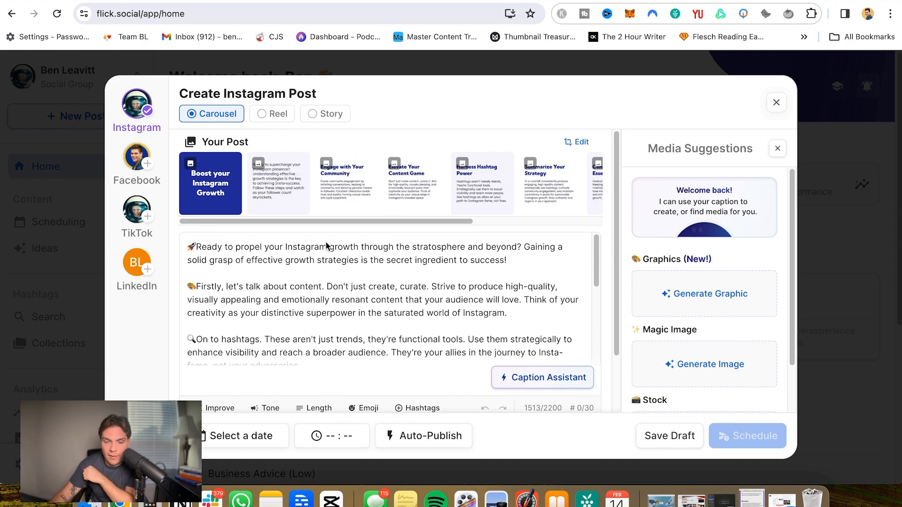
# Look over the rest of the caption and set the post's date to Friday, 16 February.
pyautogui.scroll(-5, 316, 353)
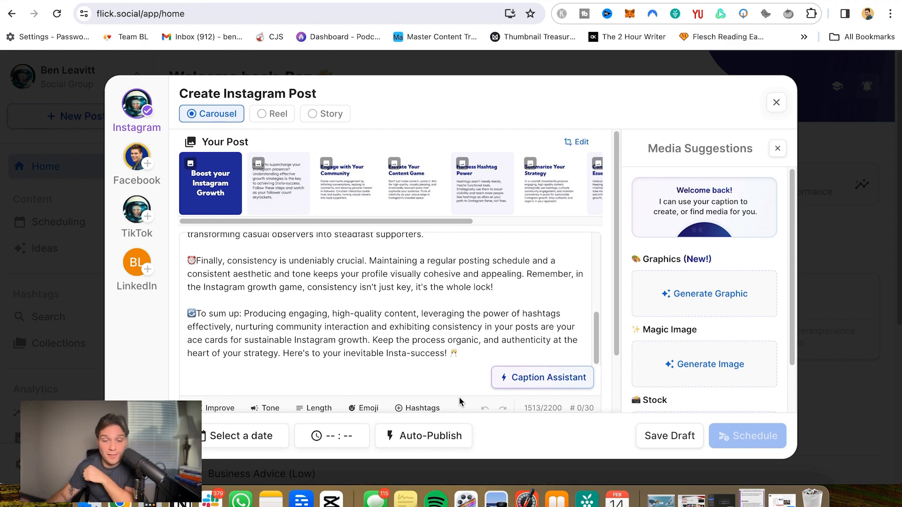
pyautogui.click(271, 437)
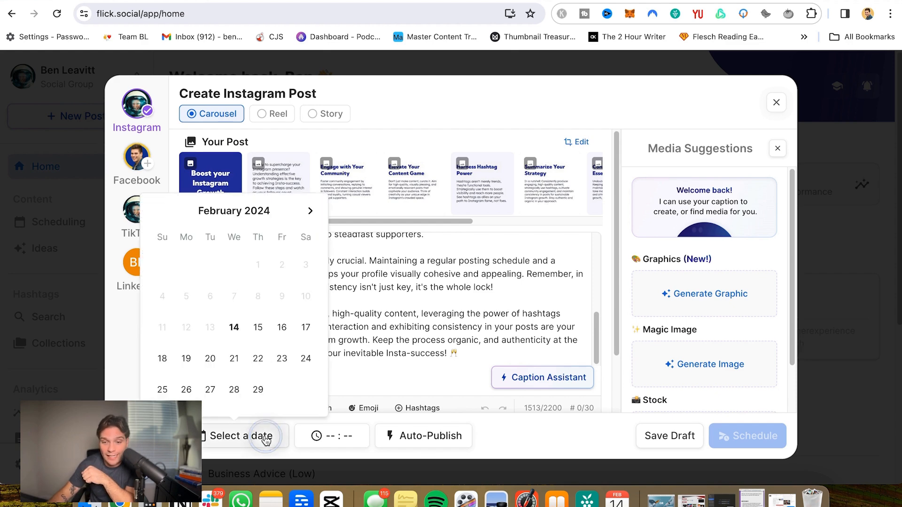
pyautogui.click(280, 336)
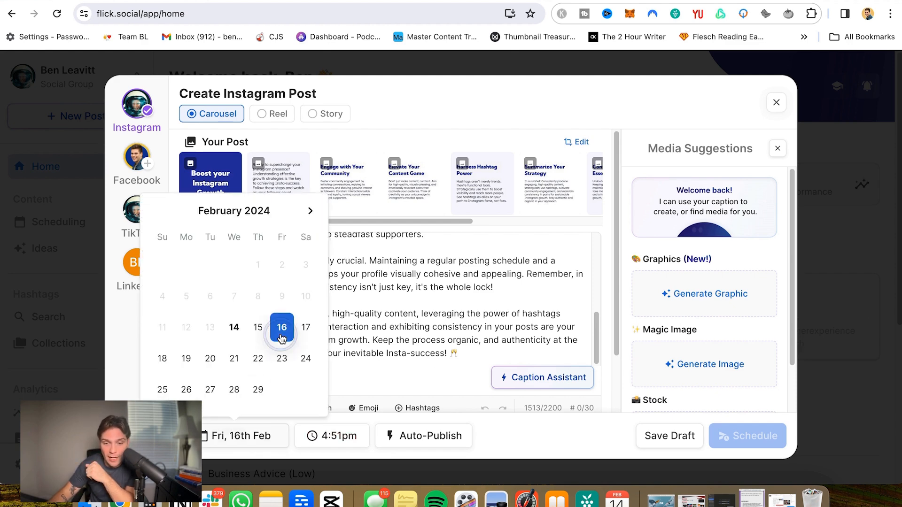
# Look through the suggested and listed posting times and set the post's time to 4:30pm.
pyautogui.click(347, 437)
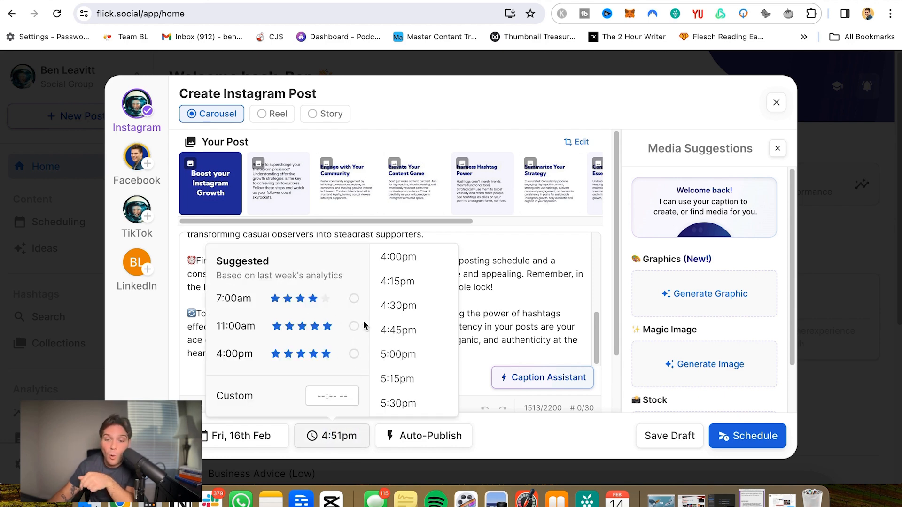
pyautogui.scroll(-1, 408, 359)
pyautogui.scroll(5, 423, 328)
pyautogui.scroll(2, 427, 328)
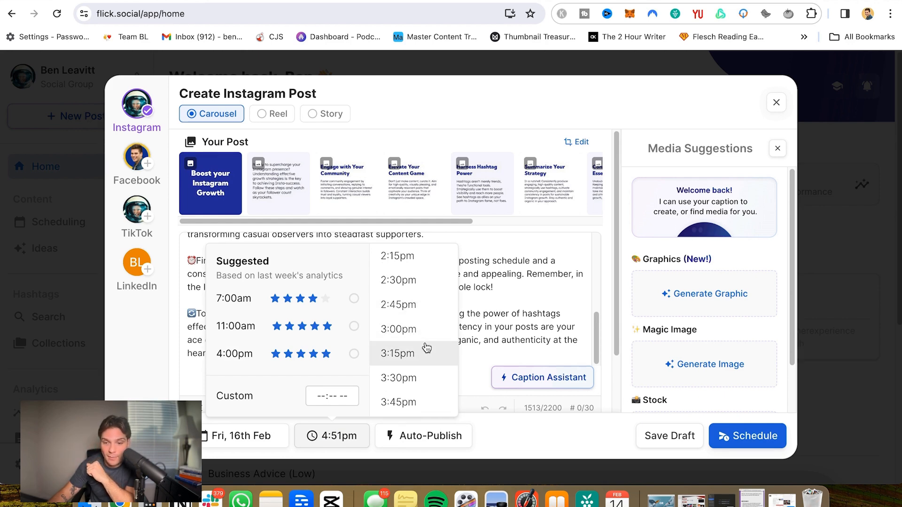
pyautogui.scroll(-4, 418, 352)
pyautogui.click(416, 306)
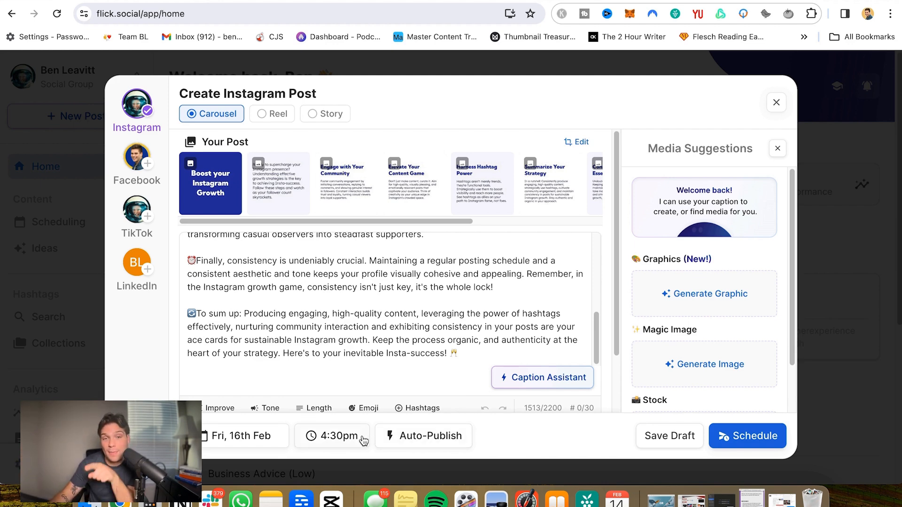
# Try the Notification publishing option for the post and switch it back to Auto-Publish.
pyautogui.click(447, 441)
pyautogui.click(438, 404)
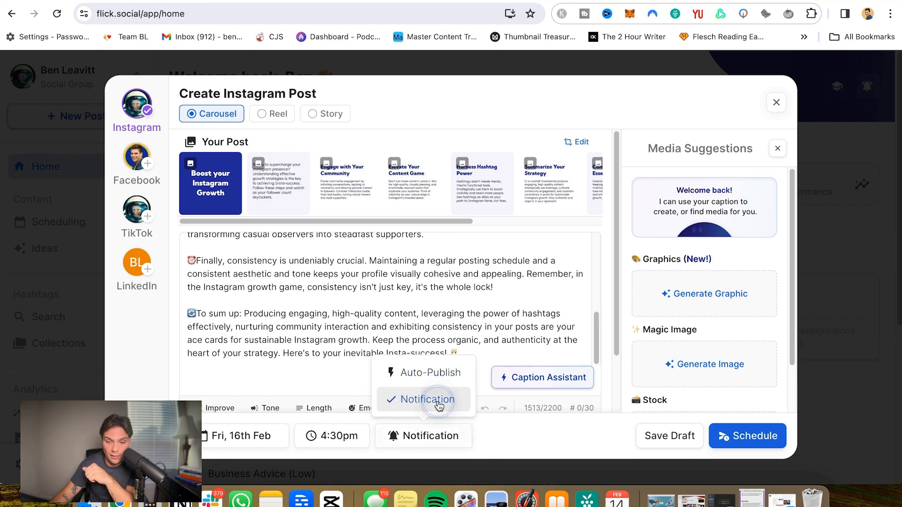
pyautogui.click(453, 436)
pyautogui.click(438, 373)
# Review the caption and the location tag and first comment options, and schedule the Instagram post.
pyautogui.scroll(-3, 348, 281)
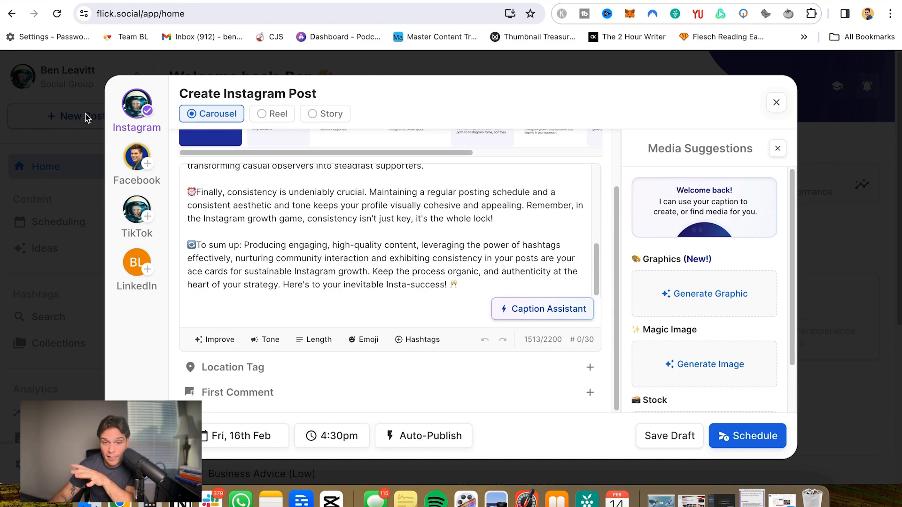
pyautogui.scroll(10, 310, 208)
pyautogui.scroll(-3, 463, 375)
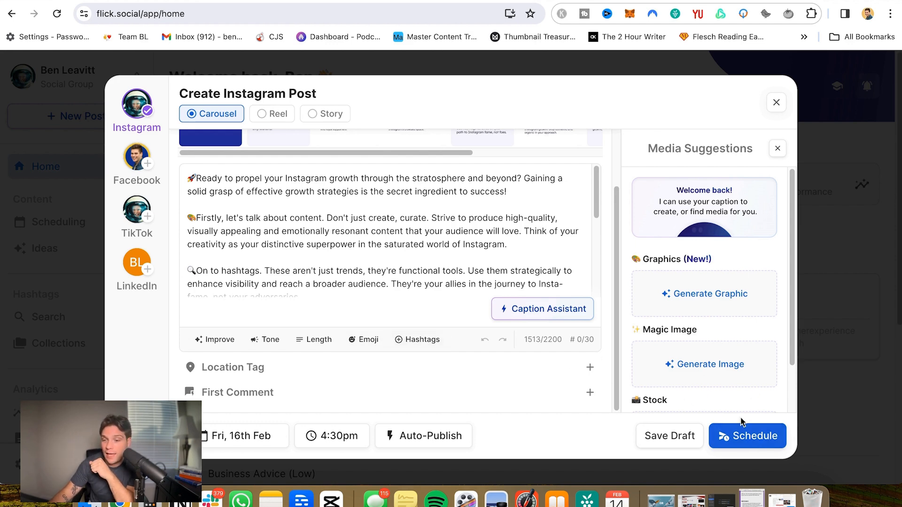
pyautogui.click(767, 436)
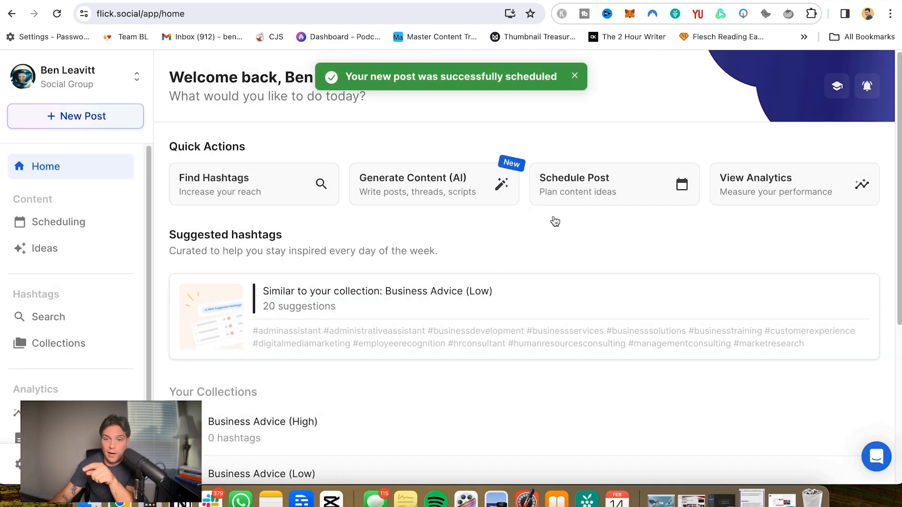
# Open the content calendar and locate the newly scheduled post in the week of Feb 11–17, 2024.
pyautogui.click(85, 226)
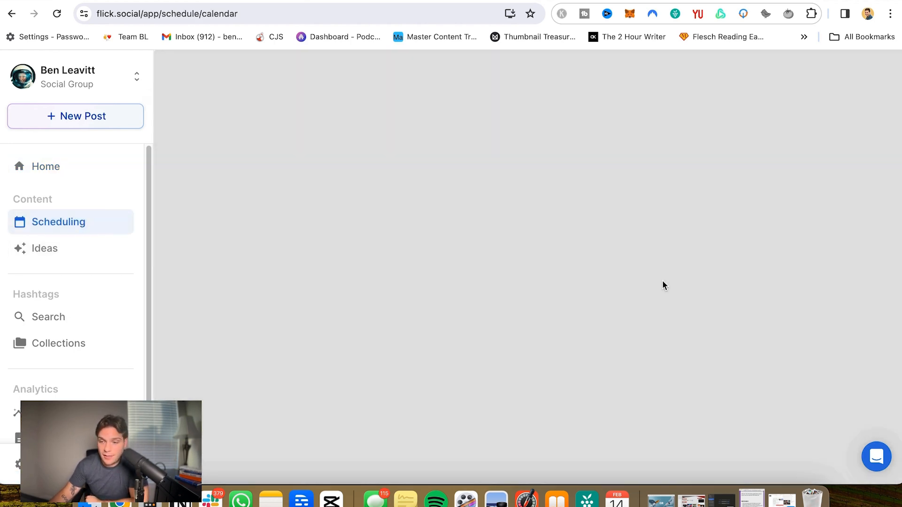
pyautogui.scroll(-1, 767, 312)
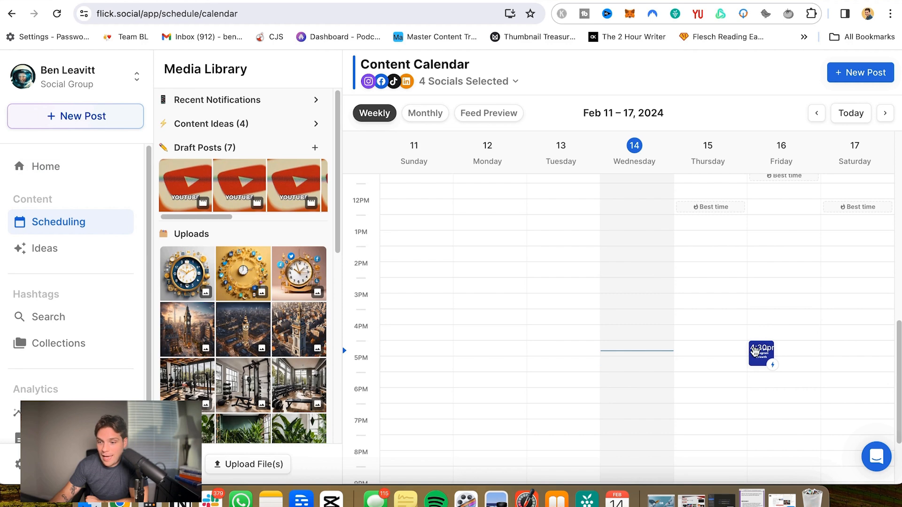
pyautogui.moveTo(758, 351)
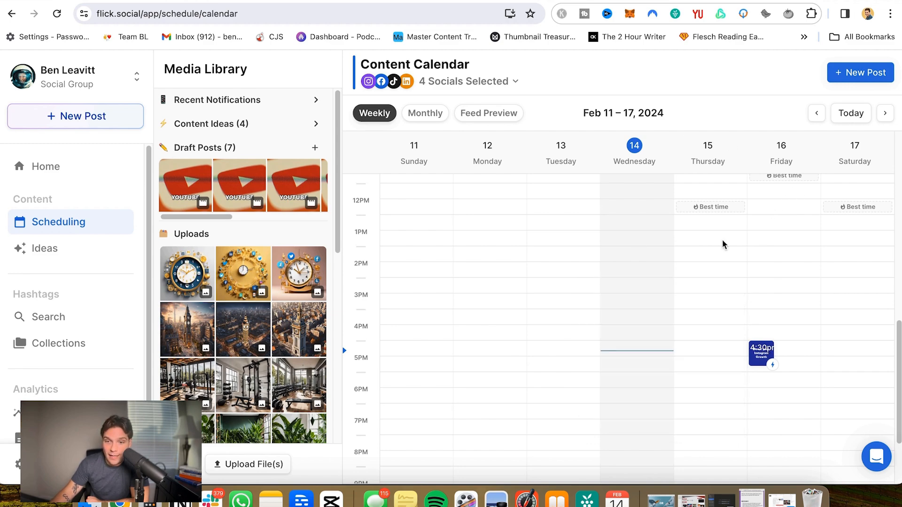
# Open the scheduled post on Friday the 16th, check its slides, caption, date and time, and close it.
pyautogui.click(766, 352)
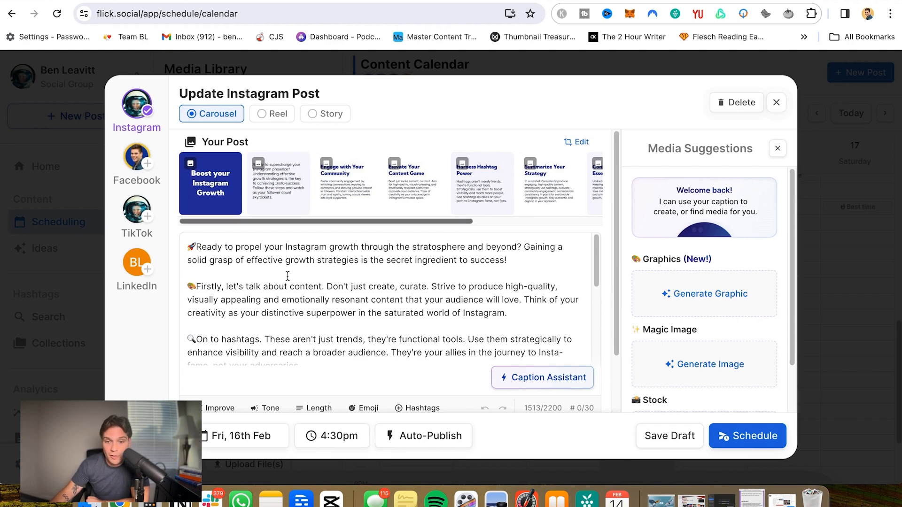
pyautogui.scroll(-5, 444, 323)
pyautogui.scroll(-1, 445, 323)
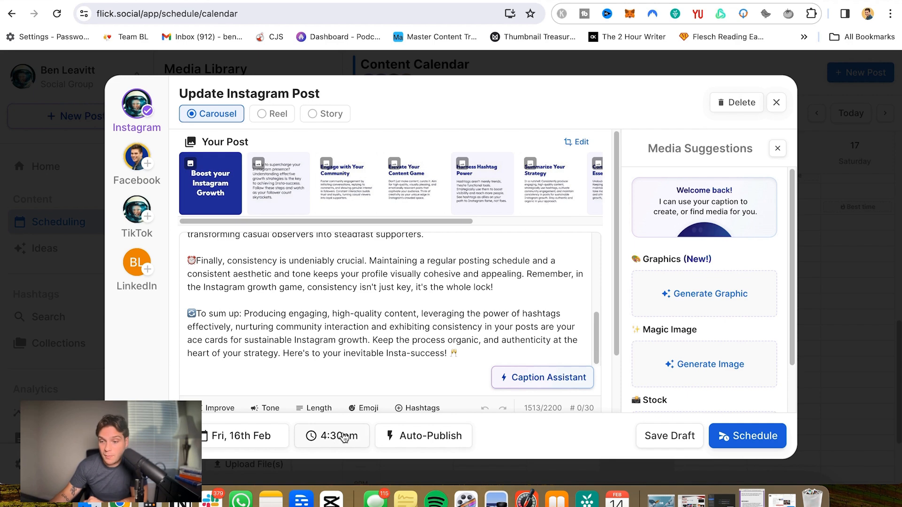
pyautogui.click(760, 442)
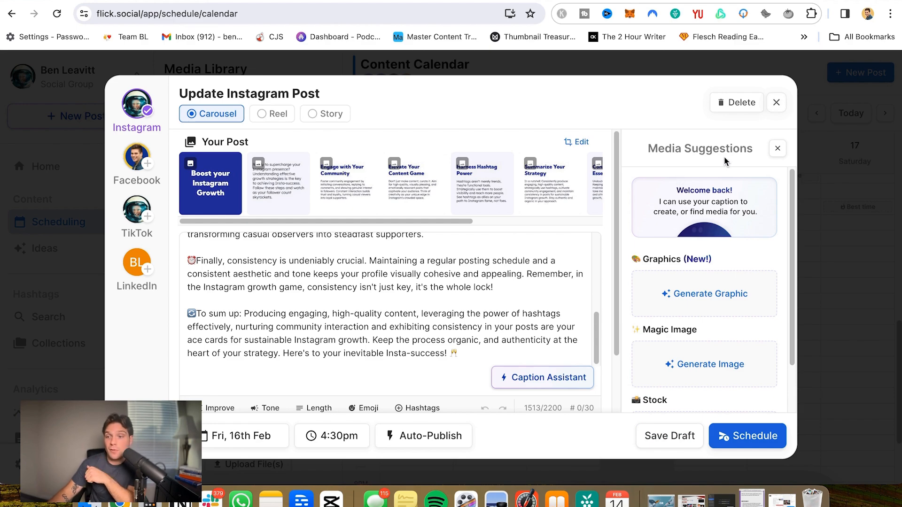
pyautogui.click(776, 103)
pyautogui.click(552, 298)
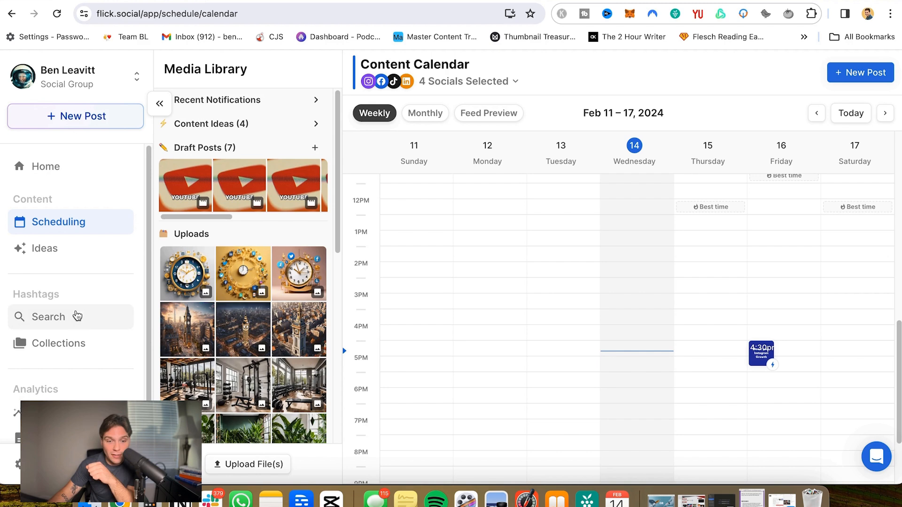
pyautogui.scroll(-2, 77, 315)
pyautogui.scroll(2, 78, 312)
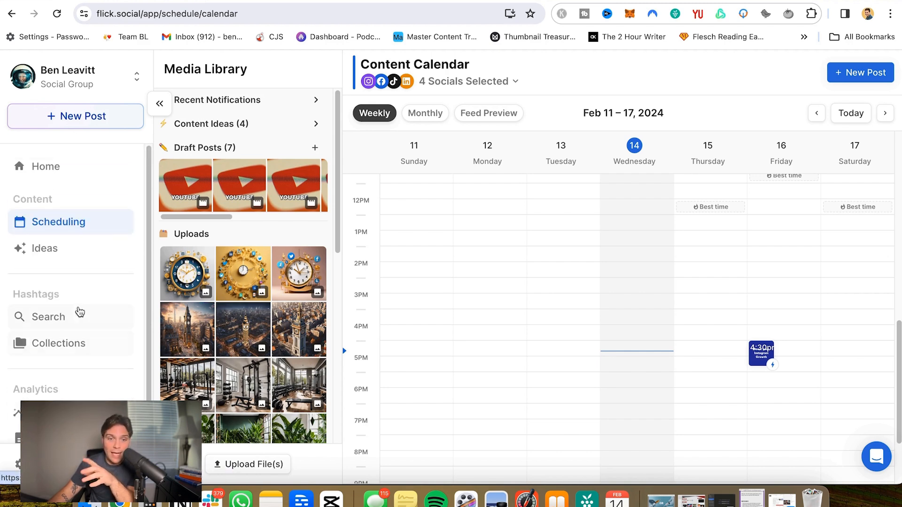